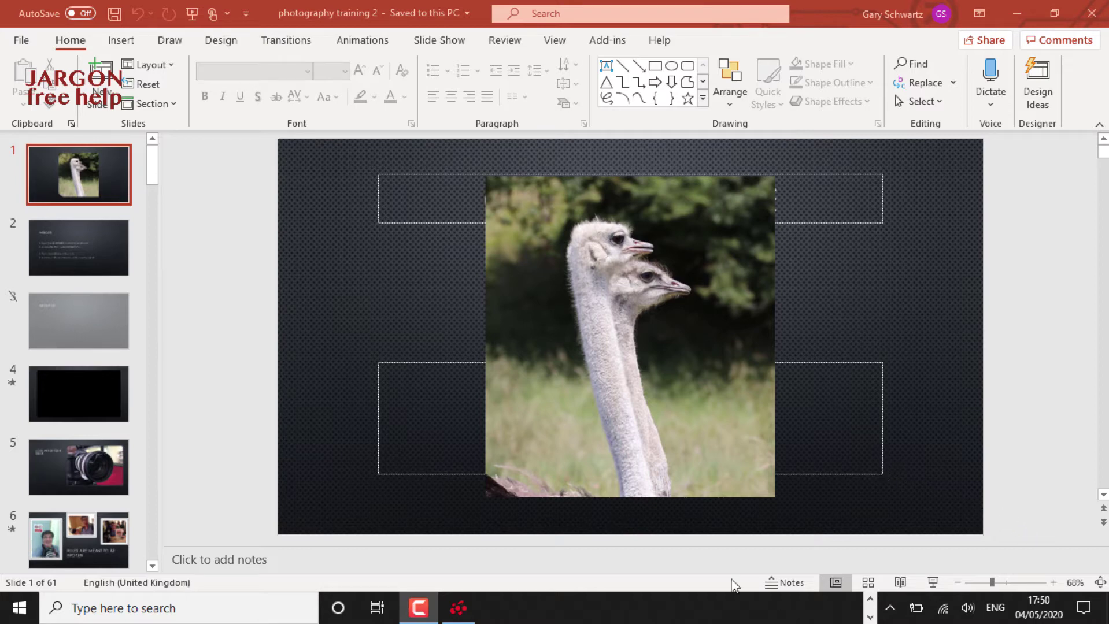
On the Slide Show ribbon, bring up the Record Slide Show choices for the ostrich deck.
{"action": "left_click", "coordinate": [450, 43]}
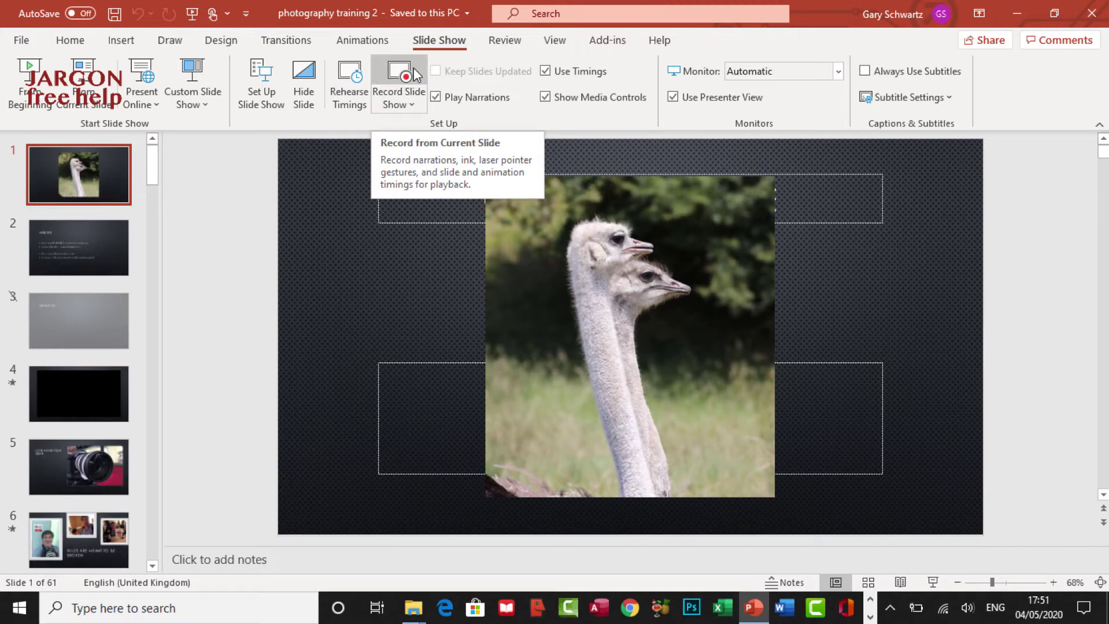
{"action": "left_click", "coordinate": [412, 100]}
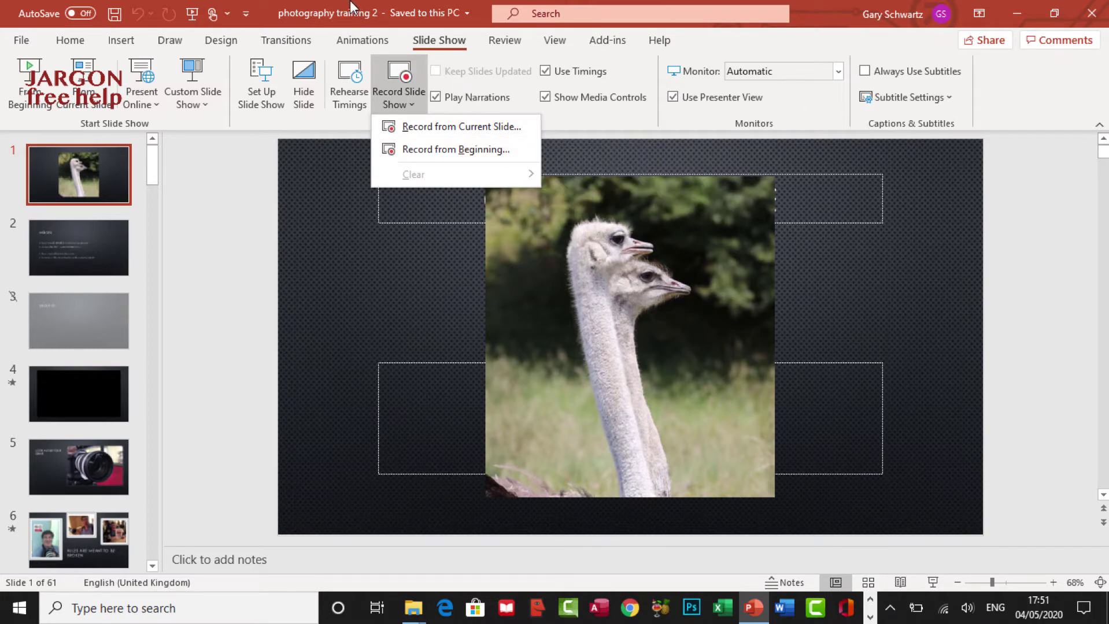
{"action": "left_click", "coordinate": [554, 117]}
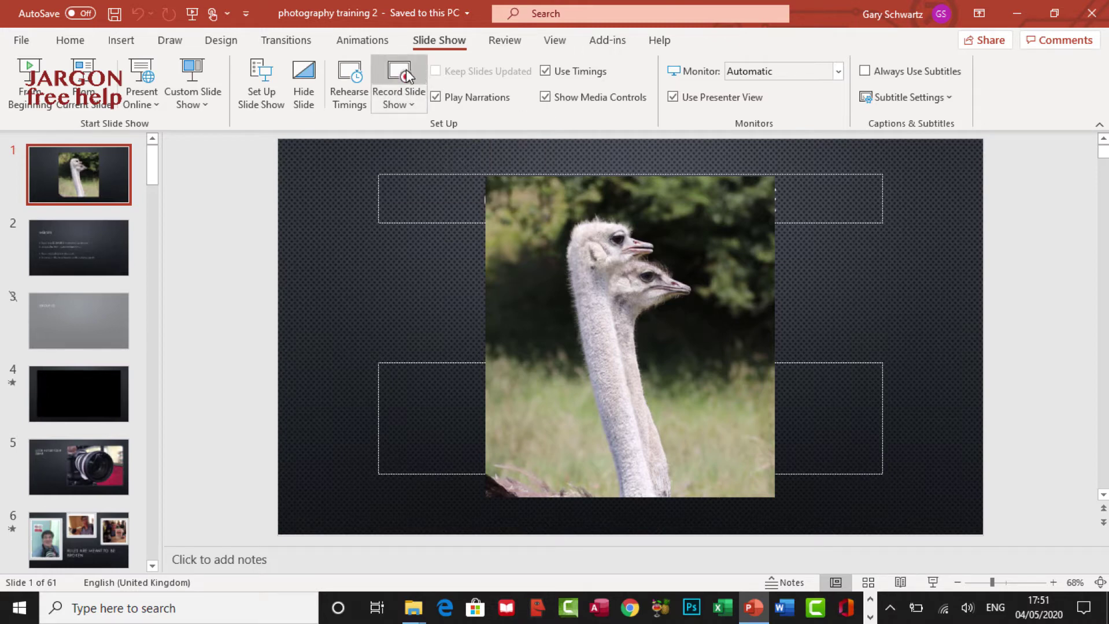
{"action": "left_click", "coordinate": [412, 99]}
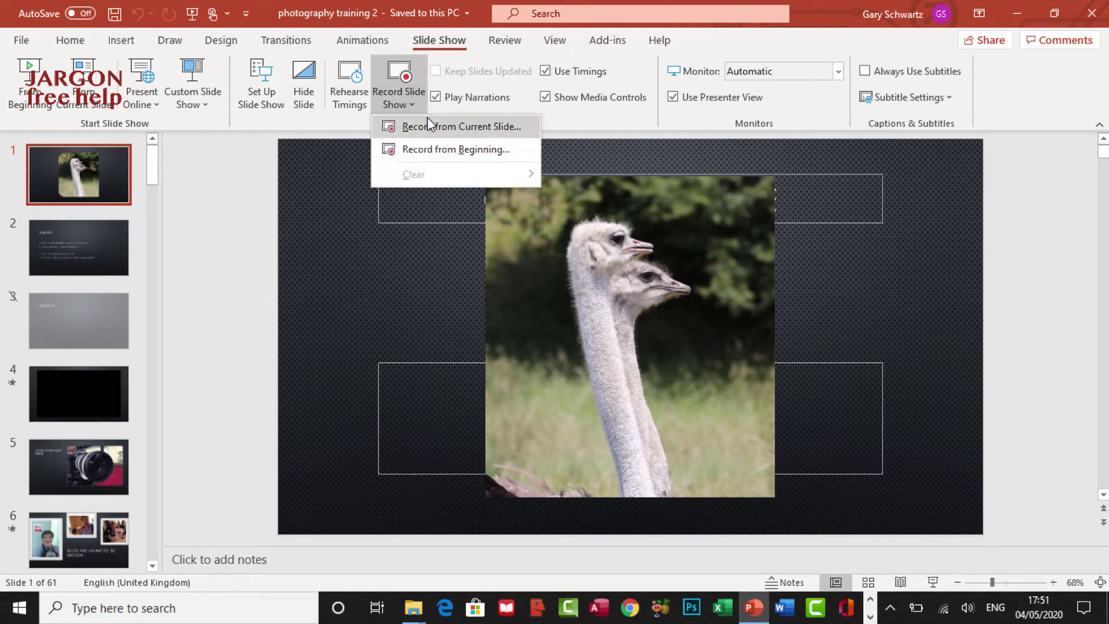
{"action": "left_click", "coordinate": [430, 127]}
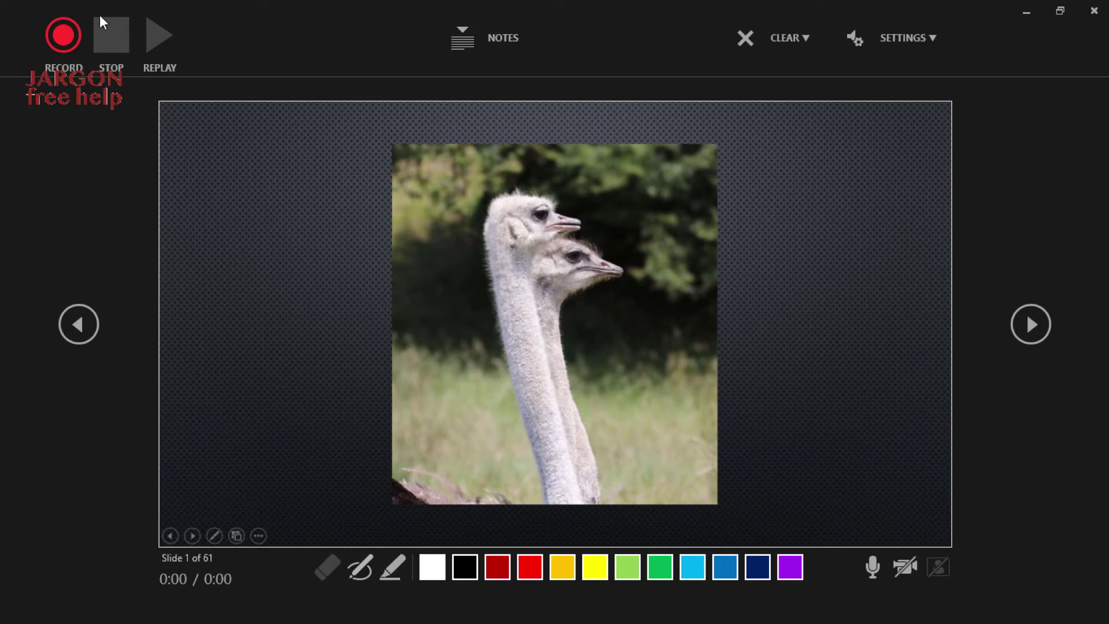
{"action": "left_click", "coordinate": [471, 28]}
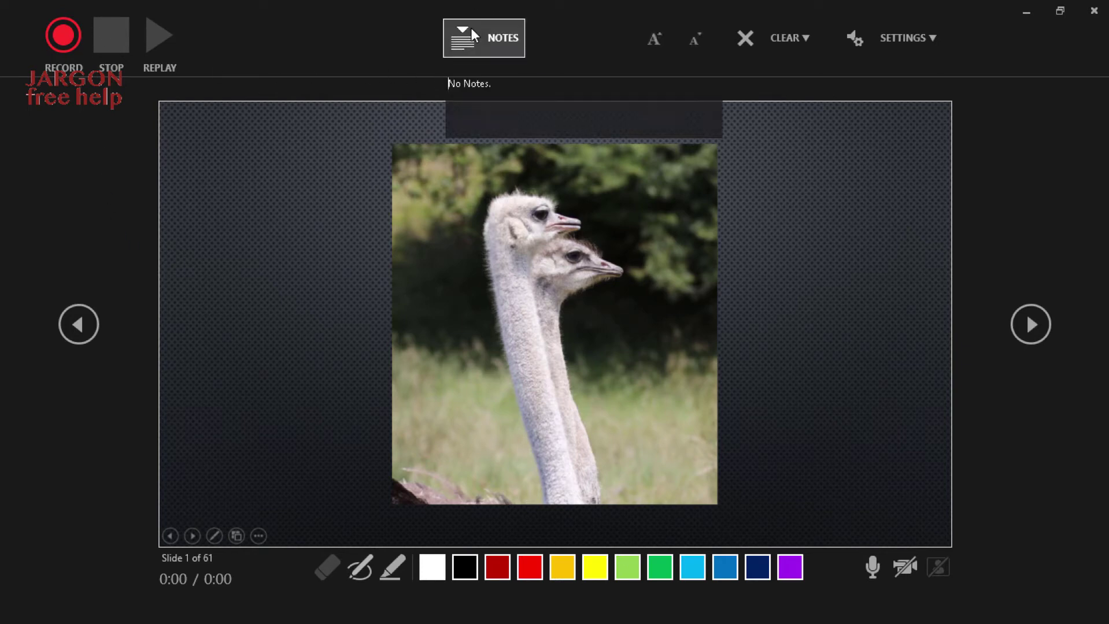
{"action": "left_click", "coordinate": [461, 42]}
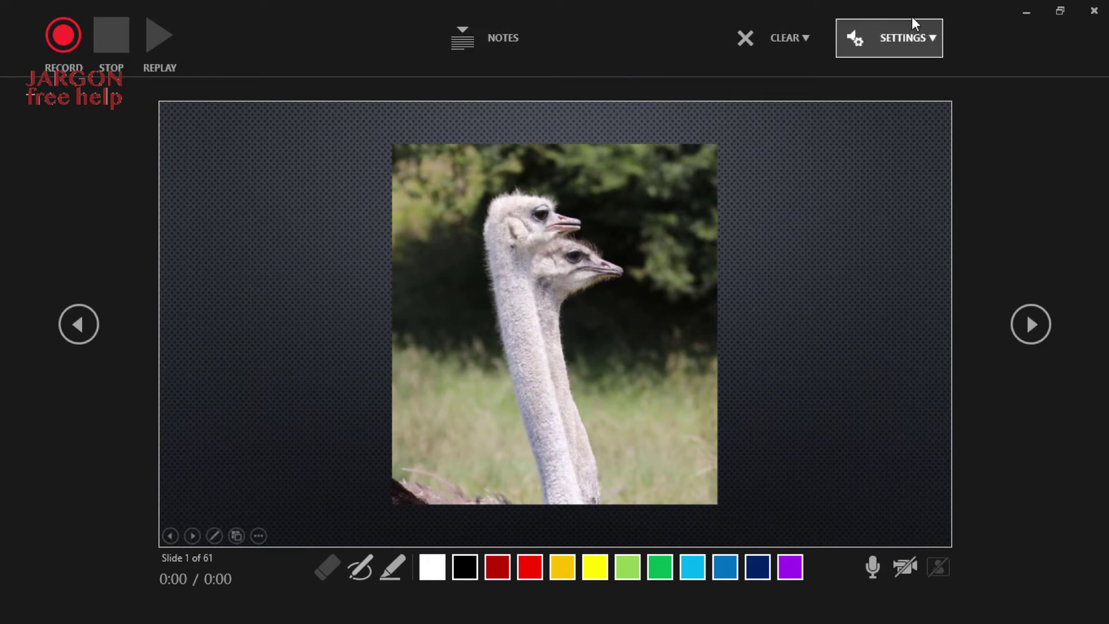
{"action": "left_click", "coordinate": [923, 42]}
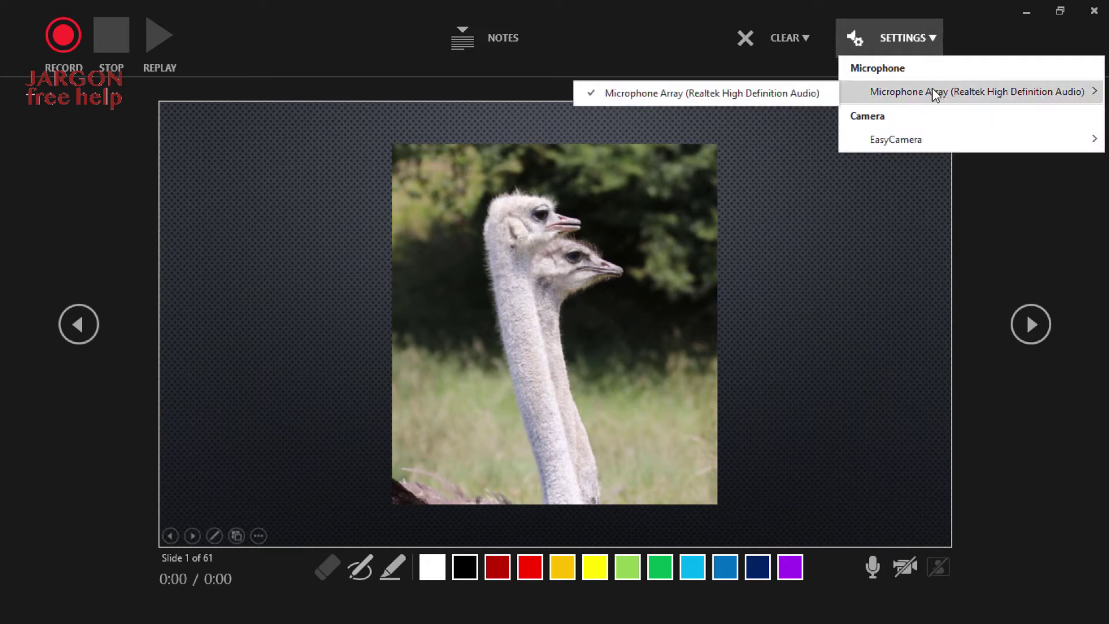
{"action": "mouse_move", "coordinate": [925, 144]}
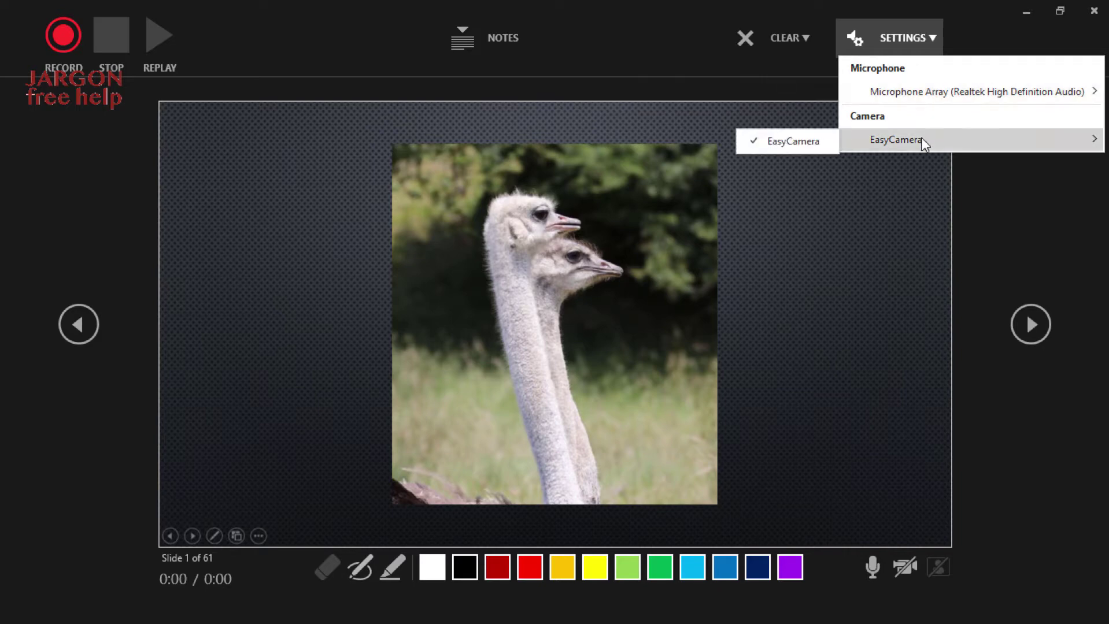
{"action": "left_click", "coordinate": [817, 62]}
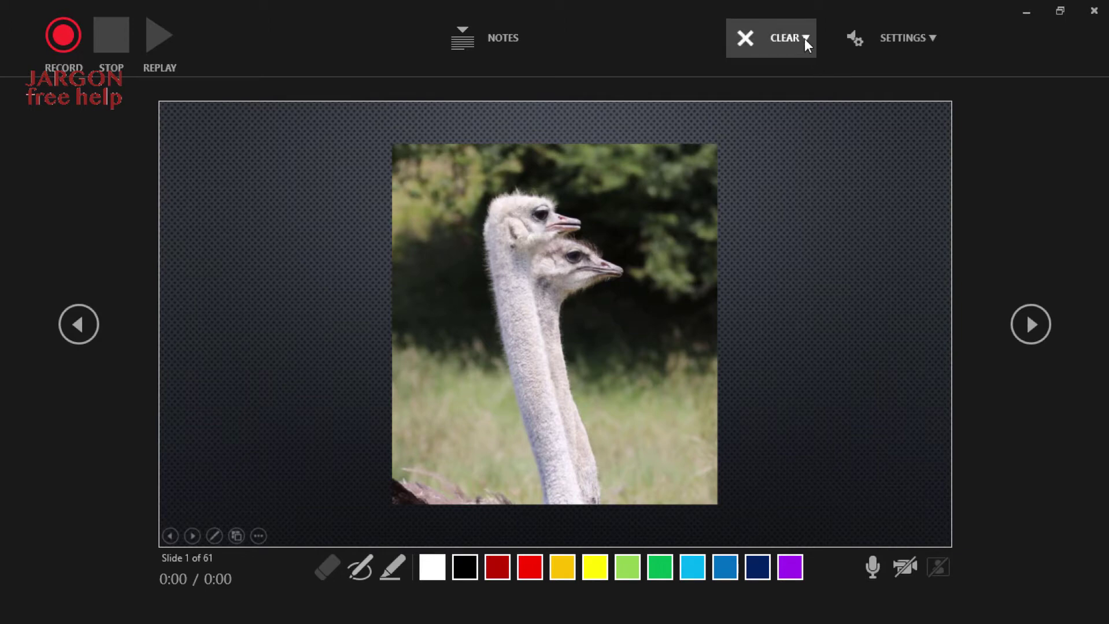
{"action": "left_click", "coordinate": [805, 38]}
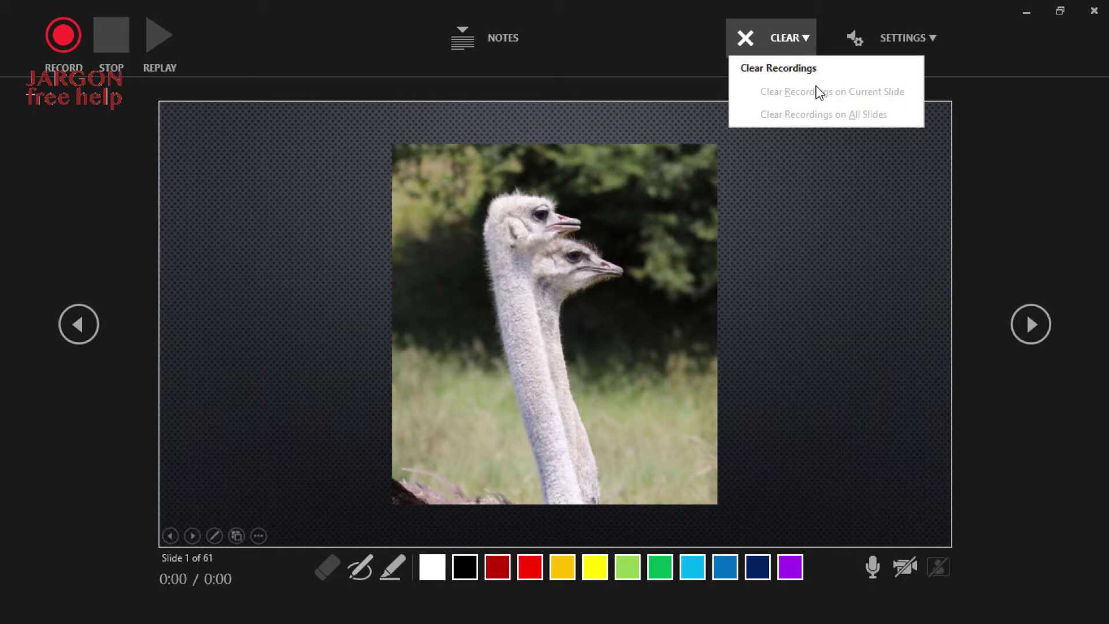
{"action": "left_click", "coordinate": [586, 64]}
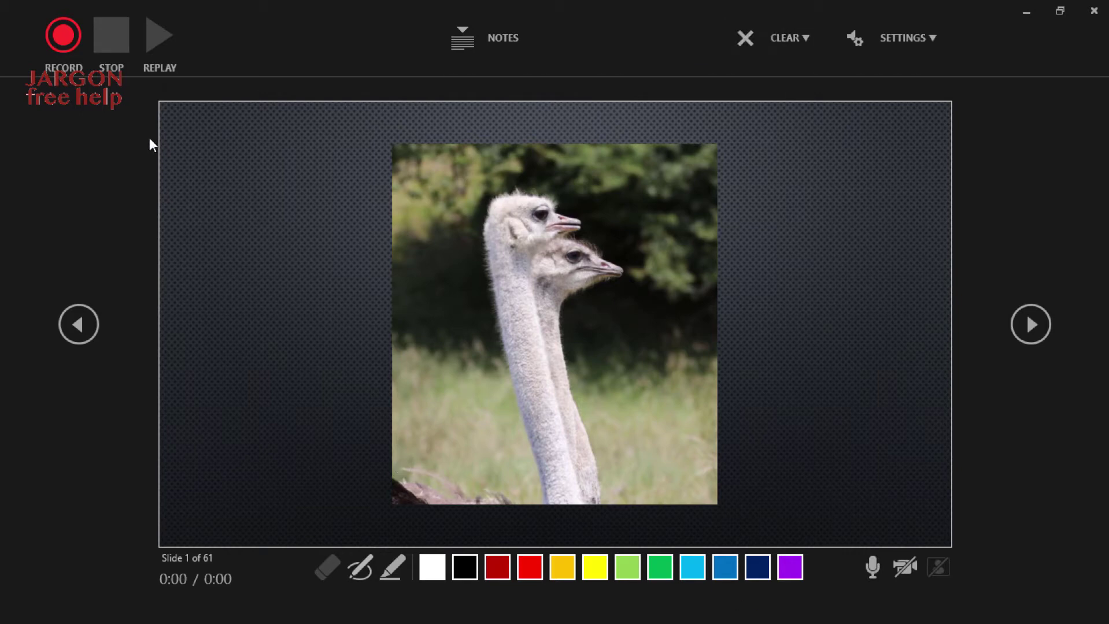
Start narrating on slide 1, pause once, then resume recording until about 0:16.
{"action": "left_click", "coordinate": [59, 44]}
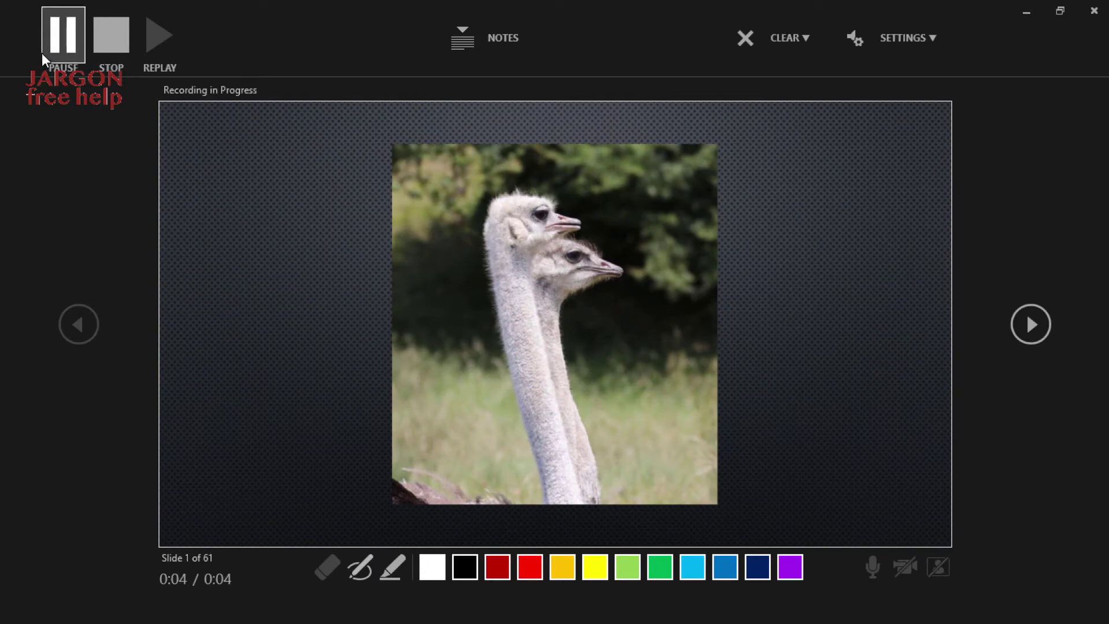
{"action": "left_click", "coordinate": [73, 41]}
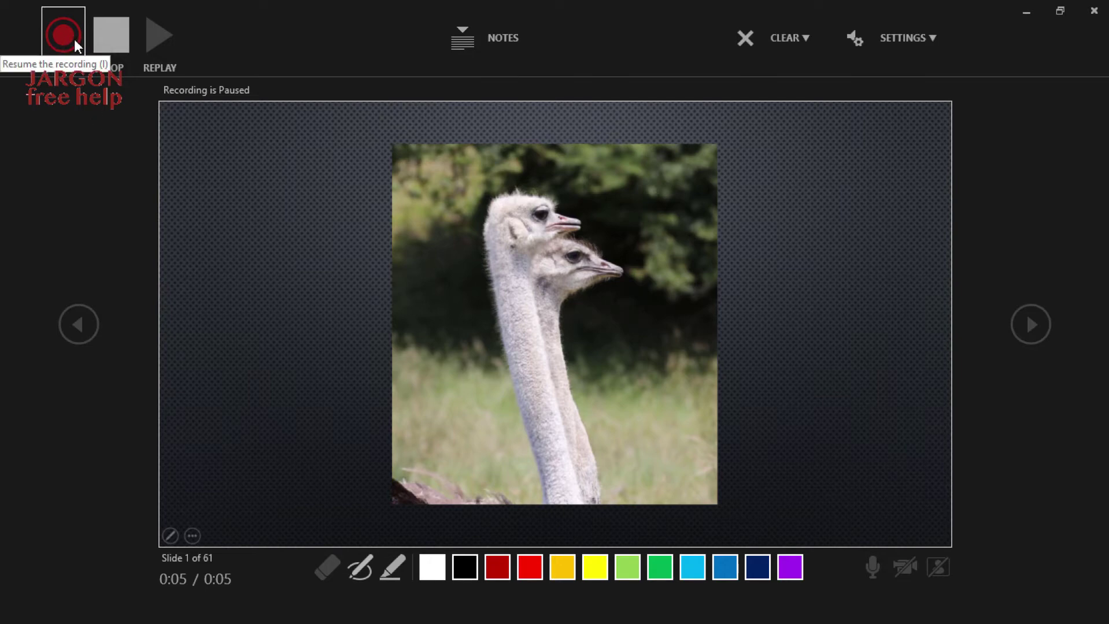
{"action": "left_click", "coordinate": [75, 46]}
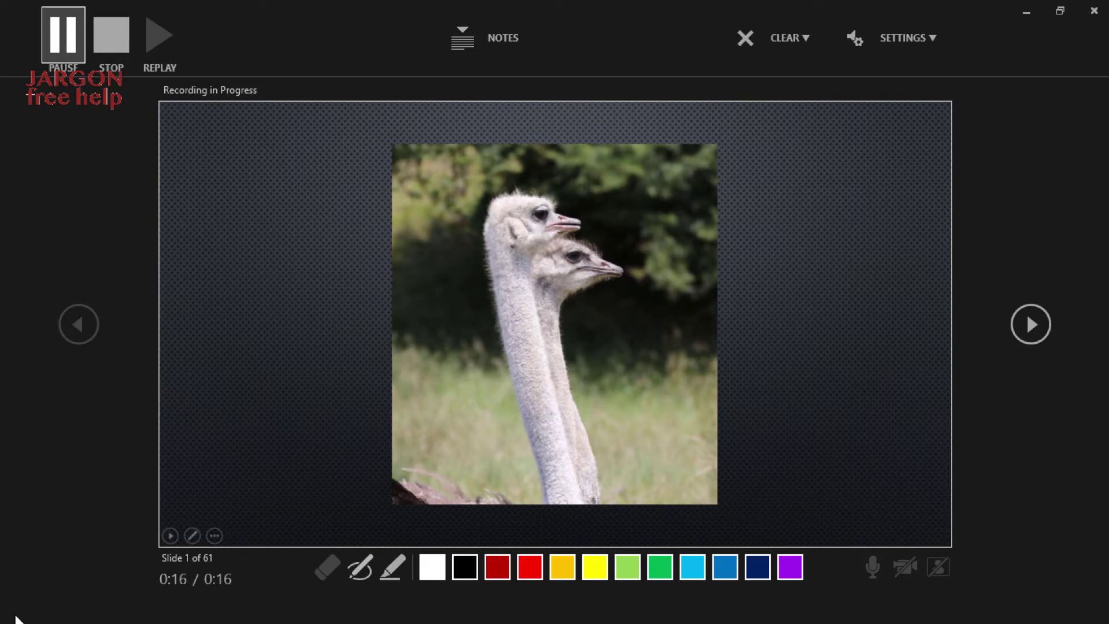
Narrate through WEBSITE and slide 4's graduation, helicopter, cat and market photos to slide 5.
{"action": "left_click", "coordinate": [755, 407]}
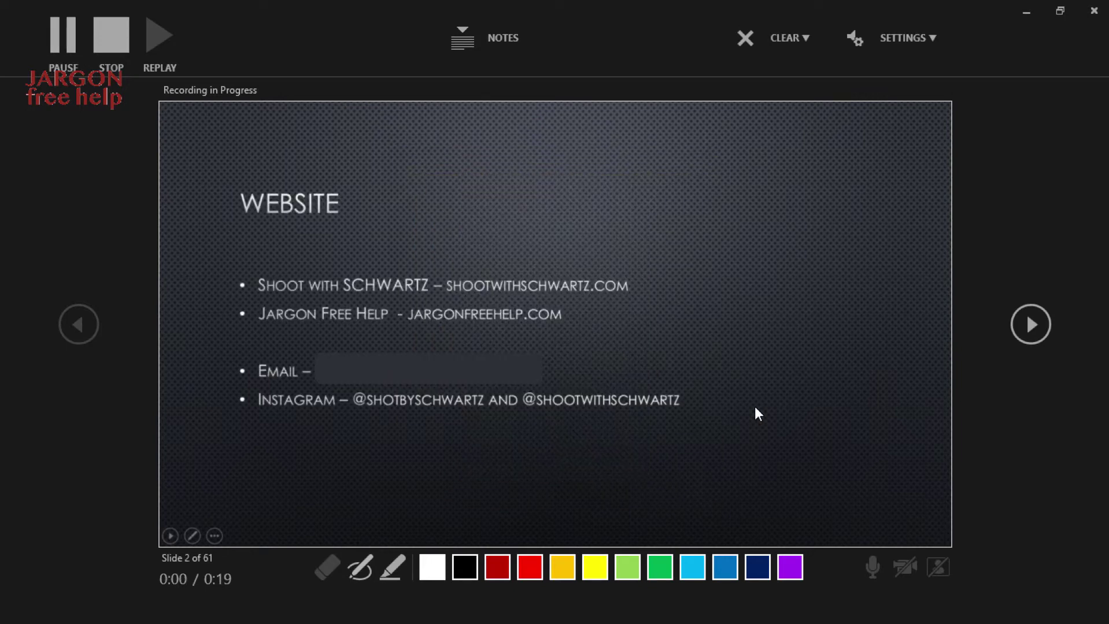
{"action": "left_click", "coordinate": [1031, 330]}
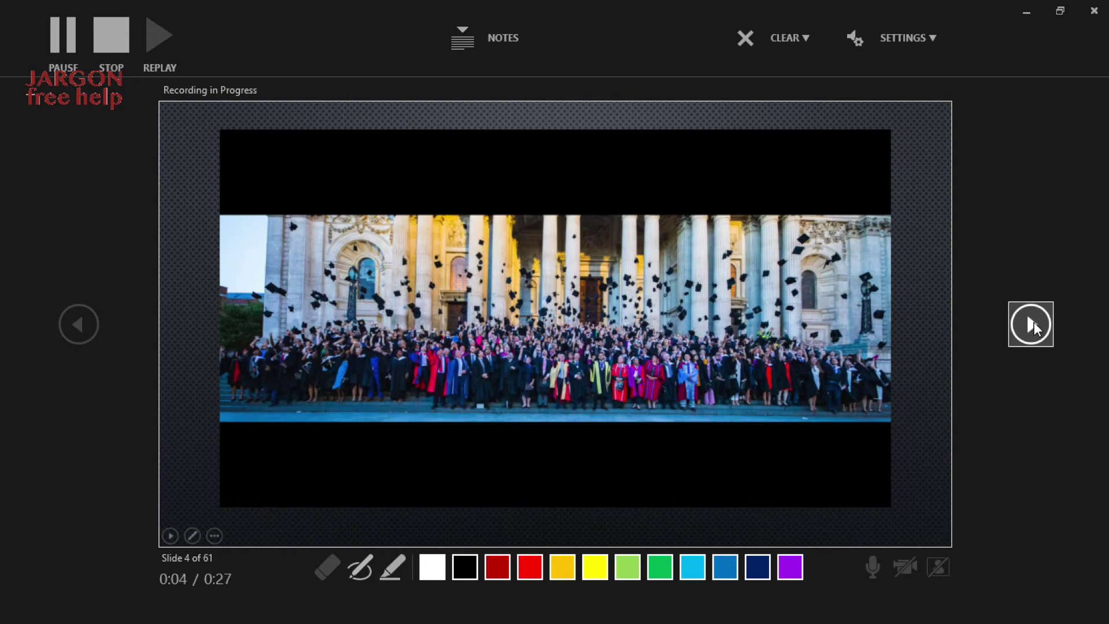
{"action": "left_click", "coordinate": [1034, 322]}
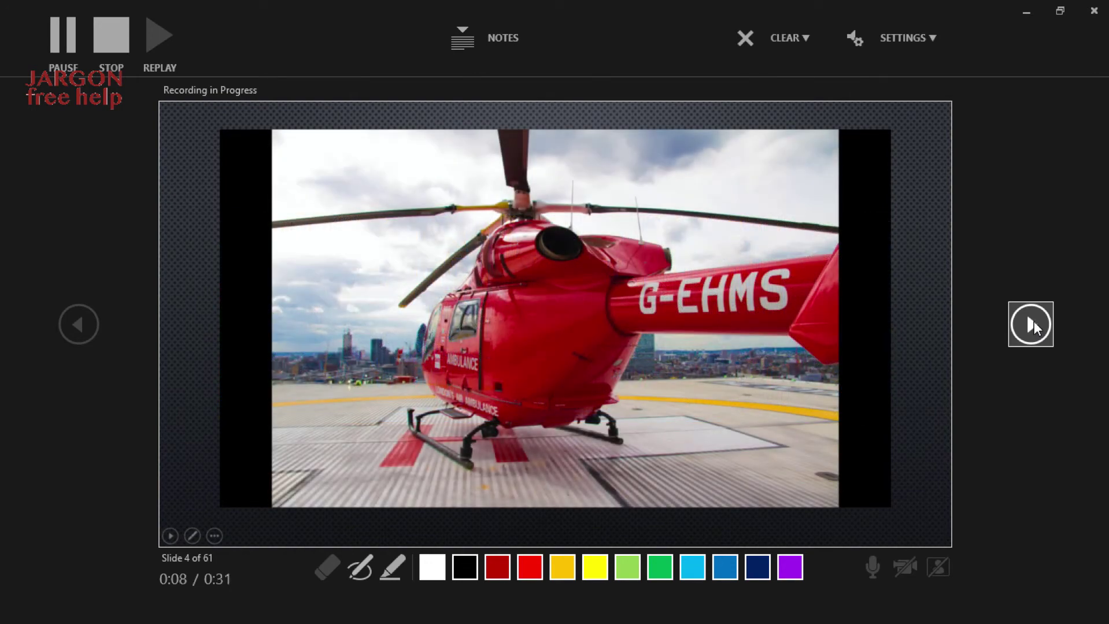
{"action": "left_click", "coordinate": [1034, 322]}
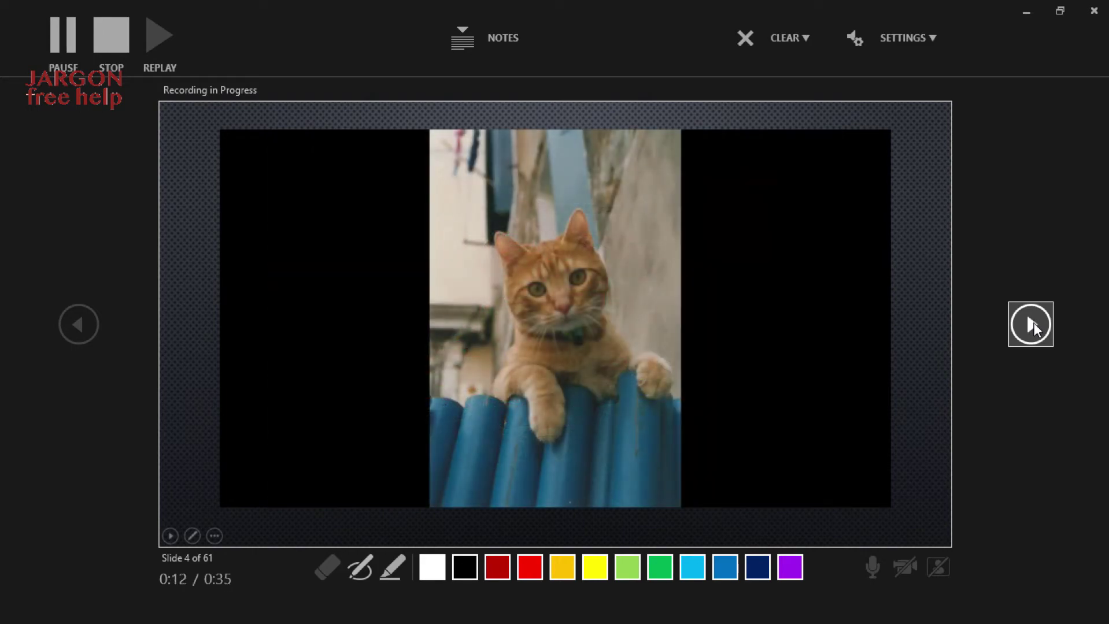
{"action": "left_click", "coordinate": [1032, 324]}
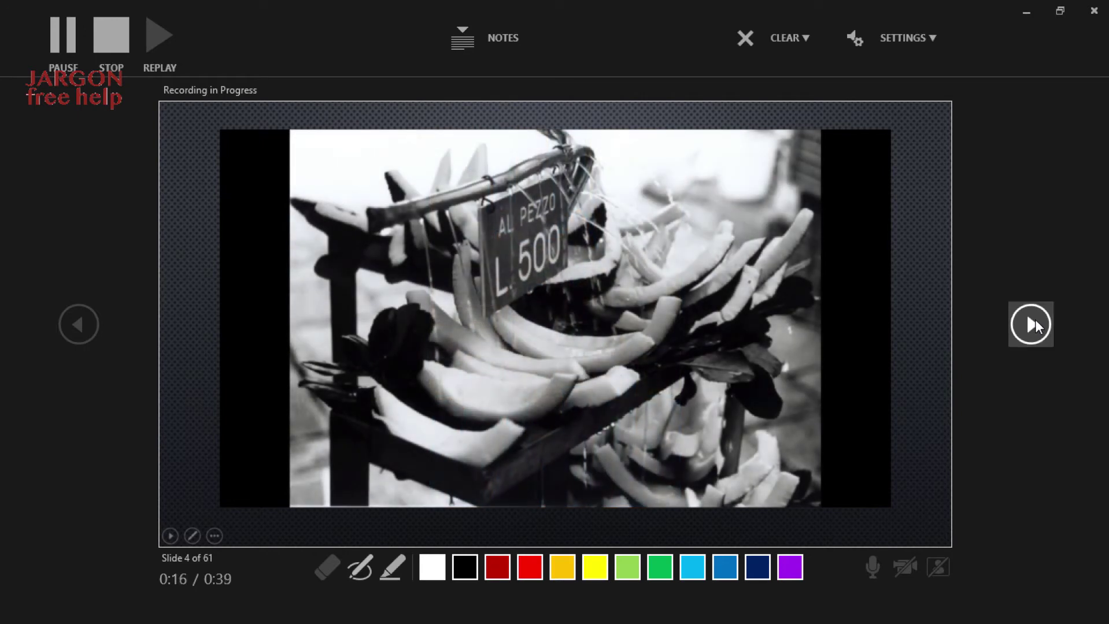
{"action": "left_click", "coordinate": [1035, 321]}
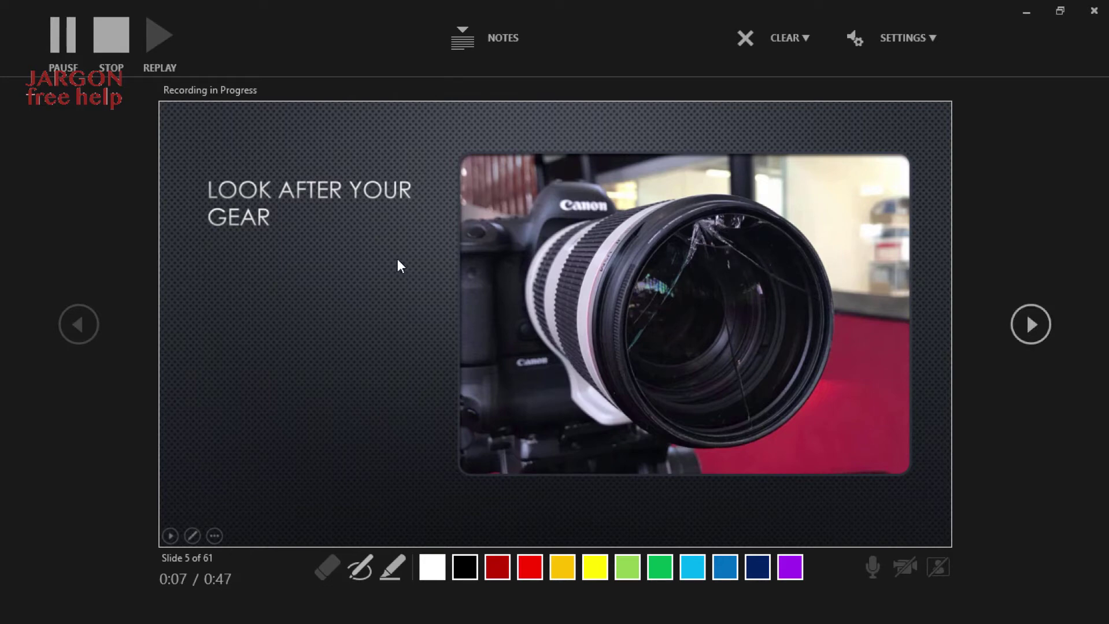
Stop the narration recording, play it back, and return to the editing view.
{"action": "left_click", "coordinate": [113, 41]}
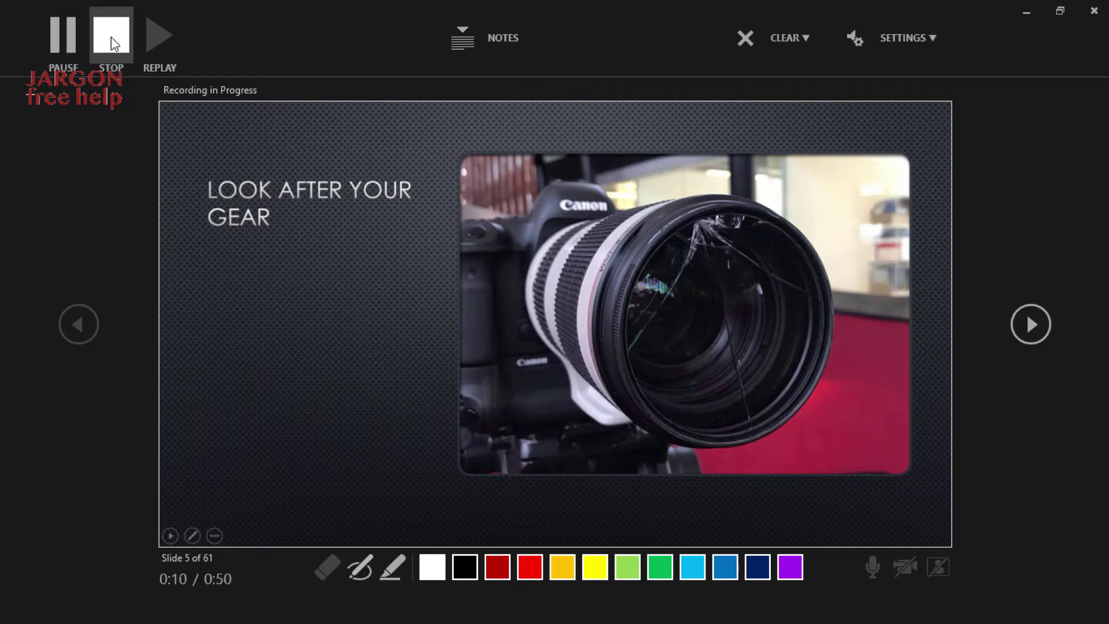
{"action": "left_click", "coordinate": [159, 40]}
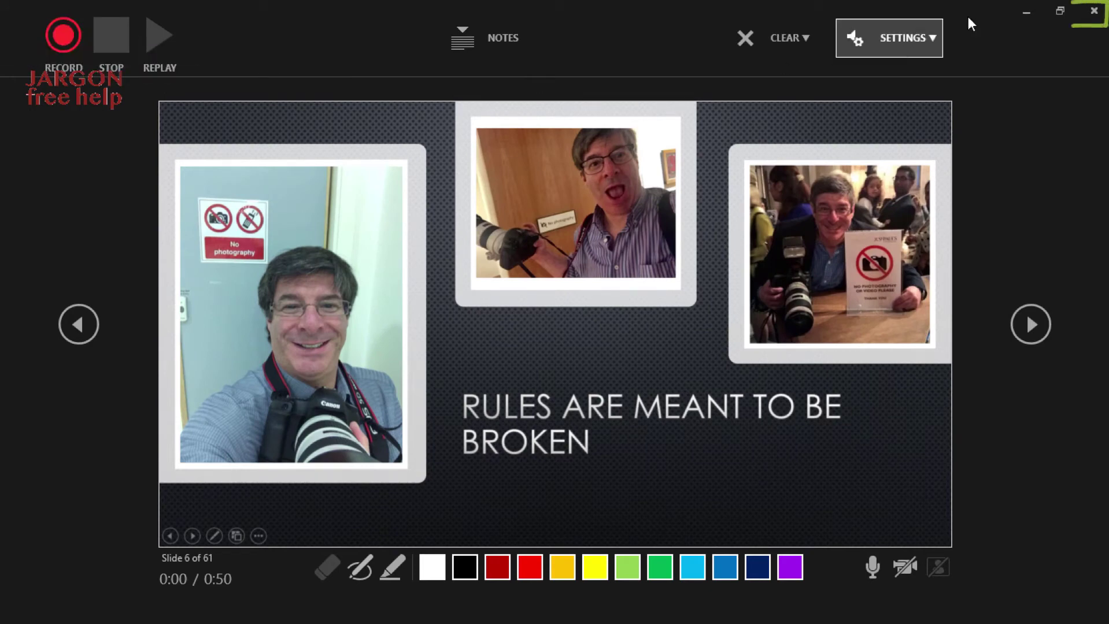
{"action": "left_click", "coordinate": [1095, 13]}
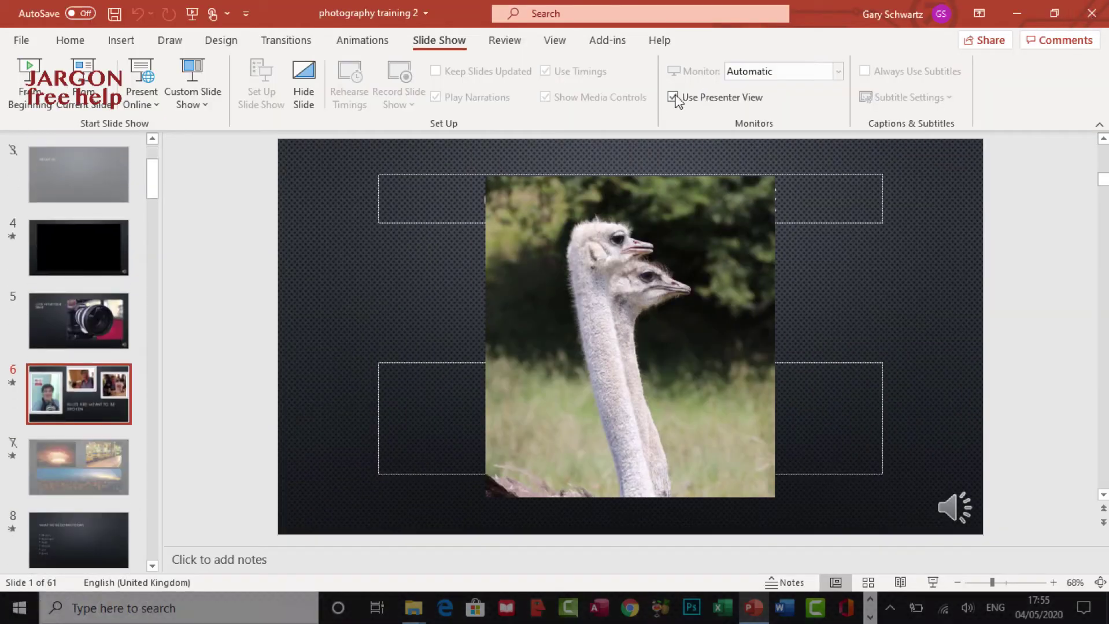
Go back to the ostrich slide, then show slide 2 WEBSITE with its narration audio controls.
{"action": "left_click", "coordinate": [280, 112]}
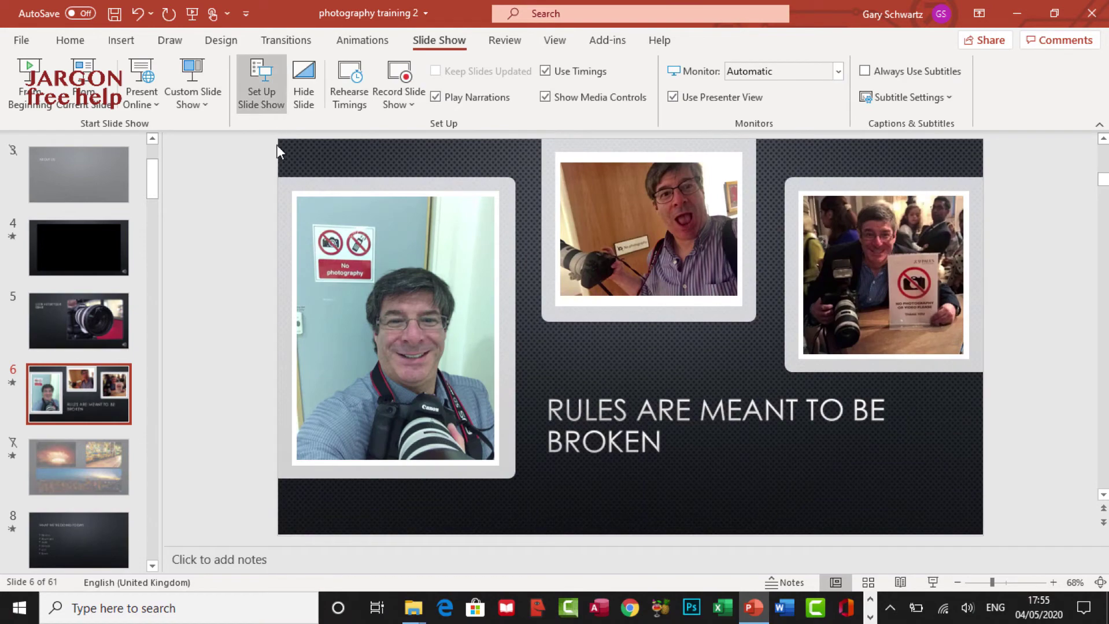
{"action": "scroll", "coordinate": [205, 180], "scroll_direction": "up", "scroll_amount": 2}
{"action": "scroll", "coordinate": [67, 185], "scroll_direction": "up", "scroll_amount": 2}
{"action": "left_click", "coordinate": [111, 184]}
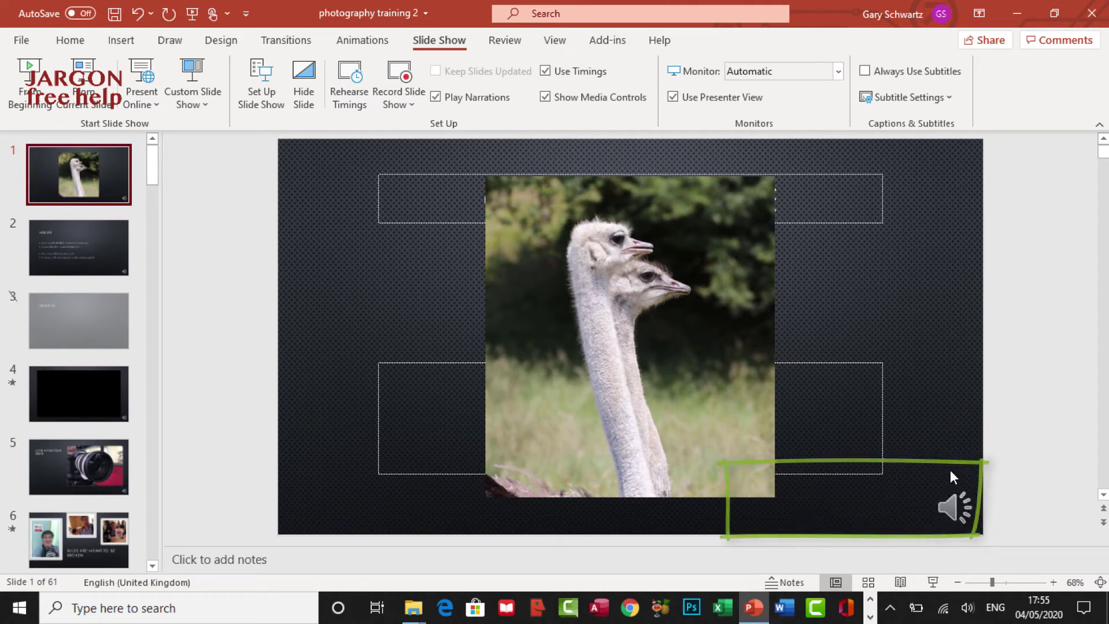
{"action": "left_click", "coordinate": [52, 233]}
{"action": "mouse_move", "coordinate": [960, 510]}
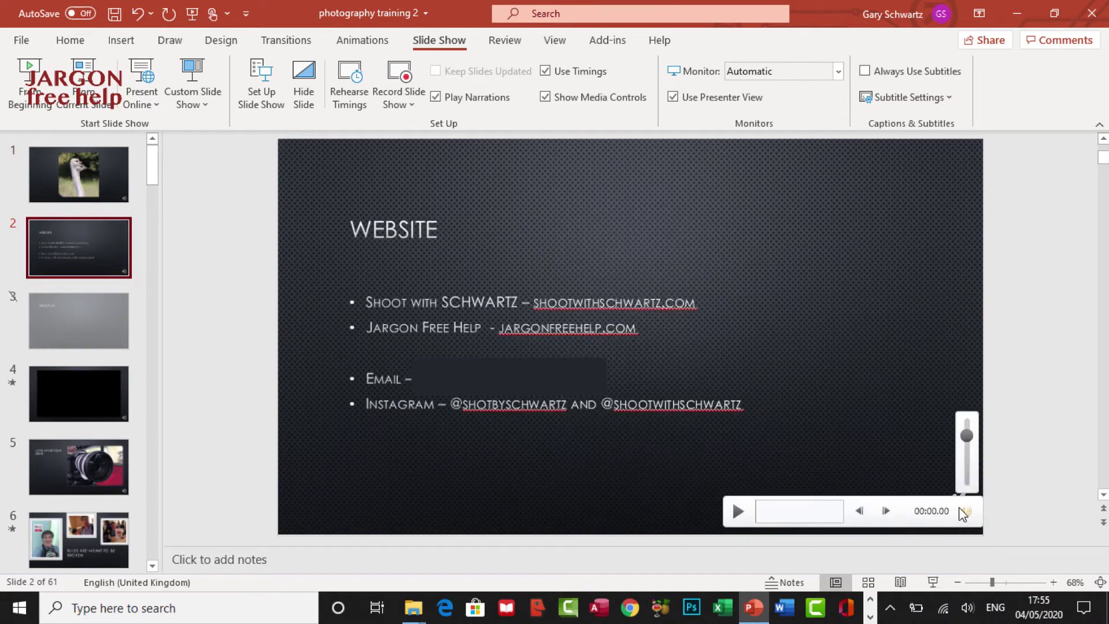
Switch to Slide Sorter to see timings 00:19, 00:04, 00:16 and 00:10.
{"action": "left_click", "coordinate": [868, 583]}
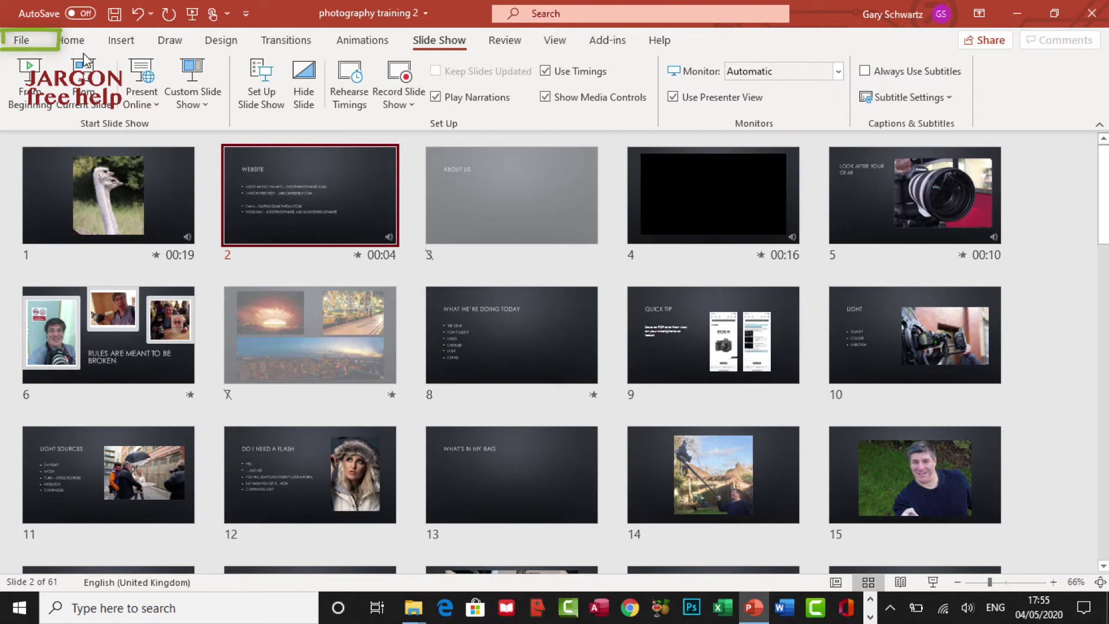
Choose File > Export > Create a Video with Full HD (1080p) quality.
{"action": "left_click", "coordinate": [22, 42]}
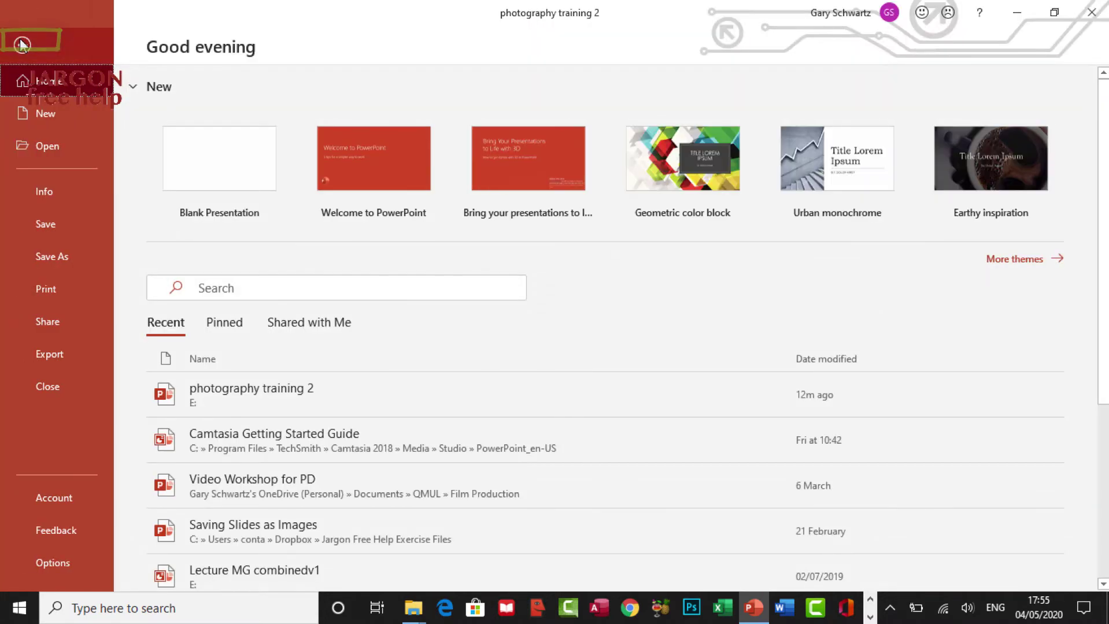
{"action": "left_click", "coordinate": [64, 349]}
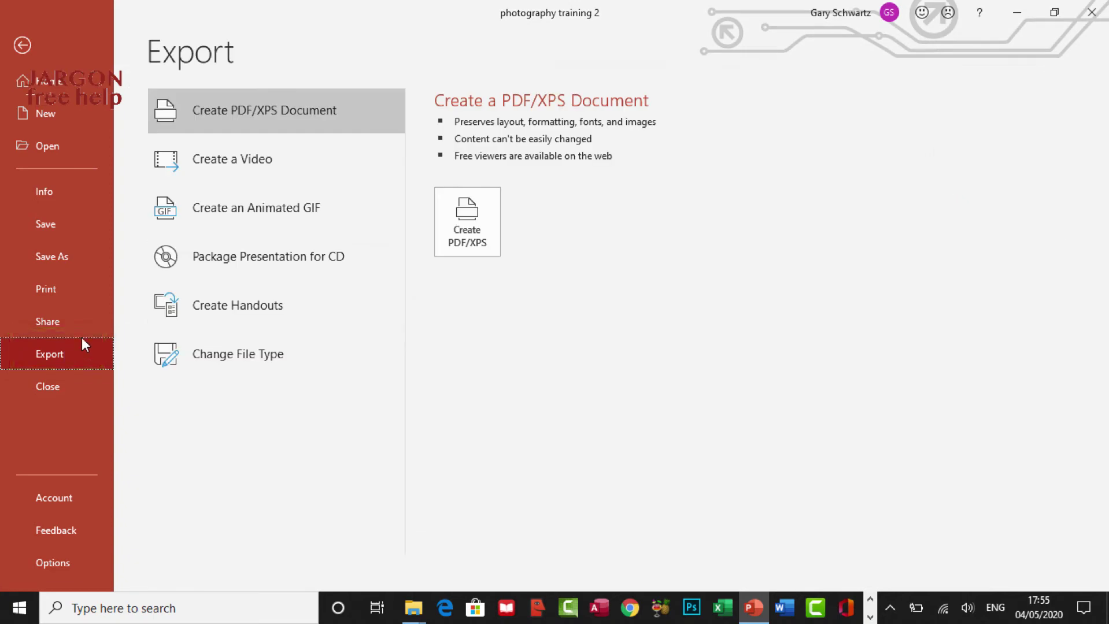
{"action": "left_click", "coordinate": [268, 153]}
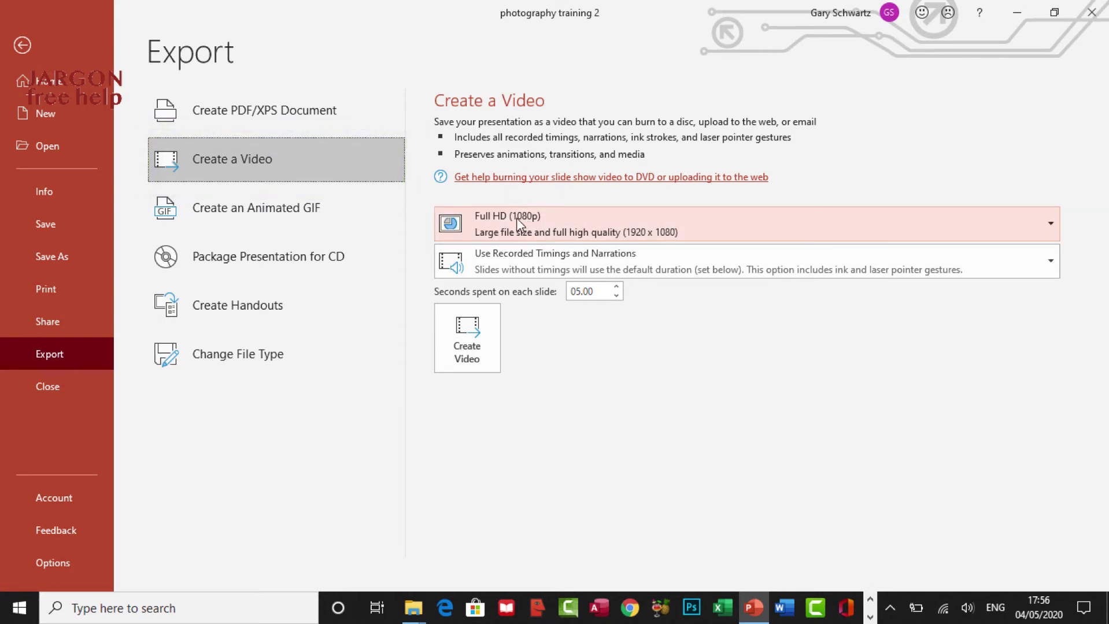
{"action": "left_click", "coordinate": [1051, 228]}
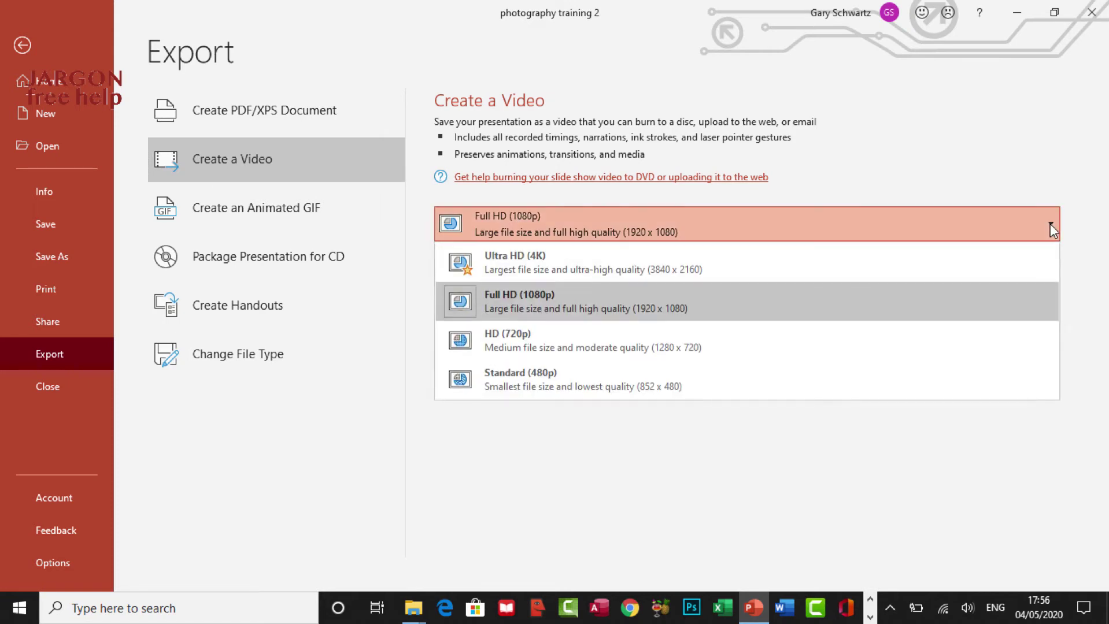
{"action": "left_click", "coordinate": [930, 305]}
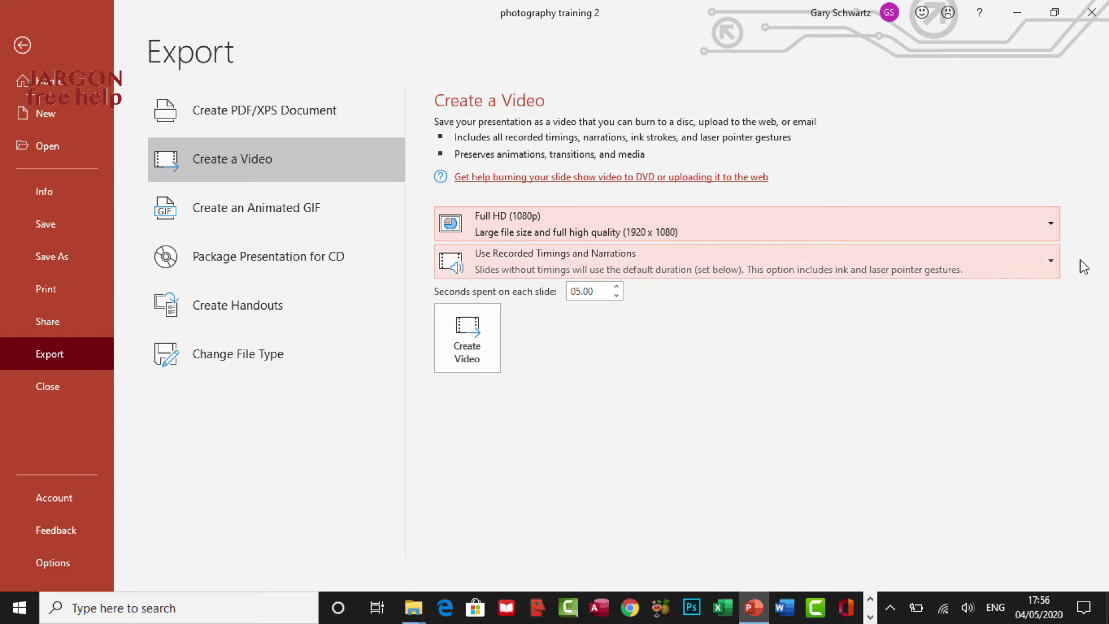
Use recorded timings and narrations, and give untimed slides 04.50 seconds each.
{"action": "left_click", "coordinate": [1050, 264]}
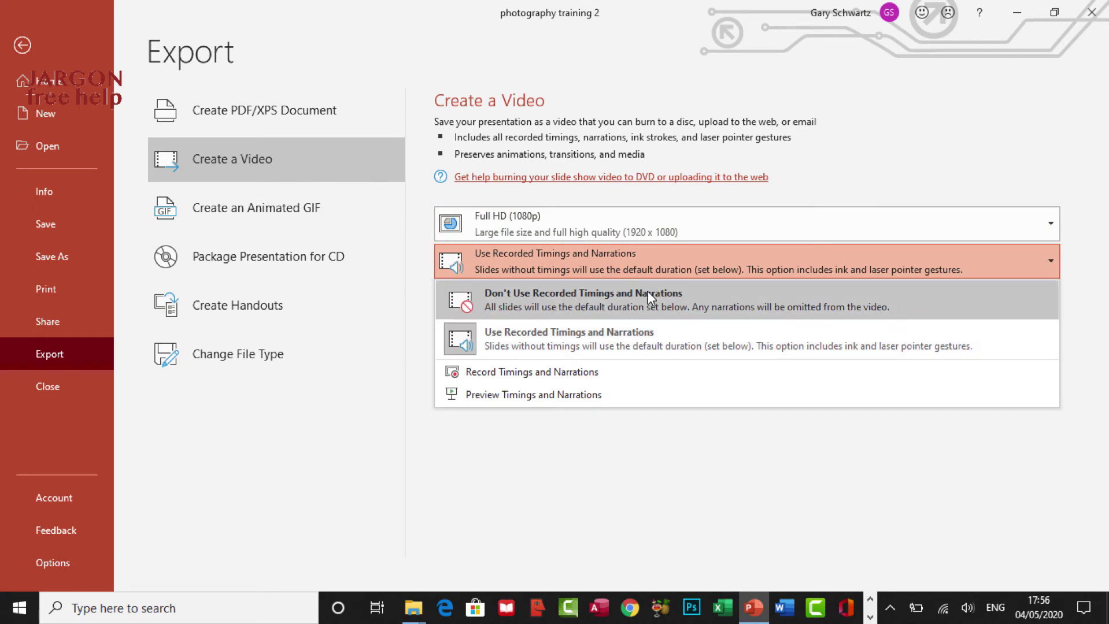
{"action": "left_click", "coordinate": [664, 340]}
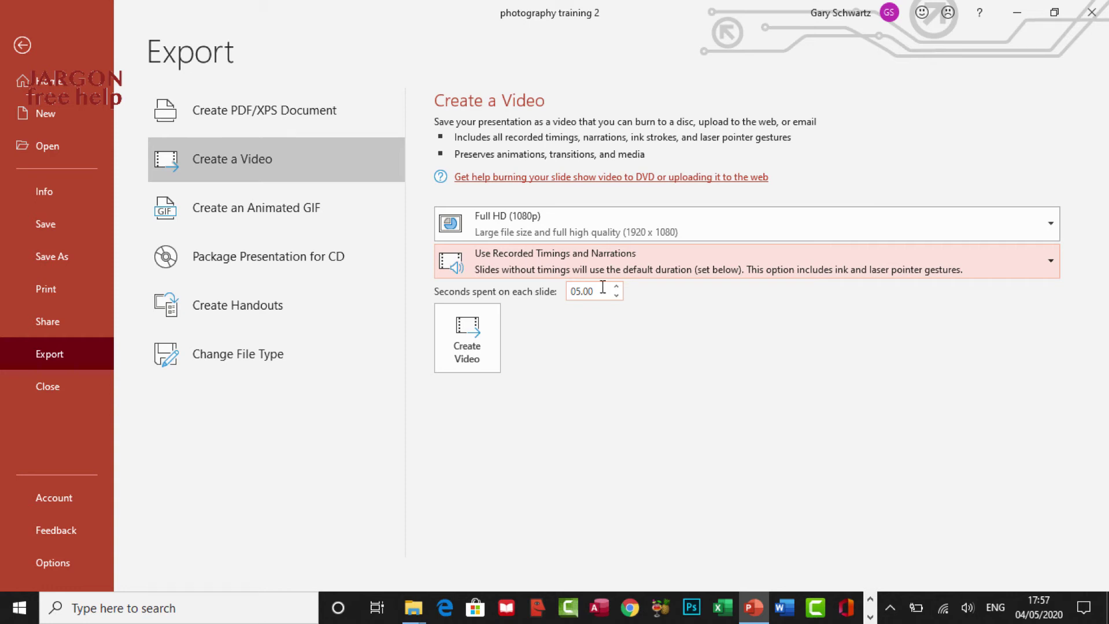
{"action": "double_click", "coordinate": [579, 292]}
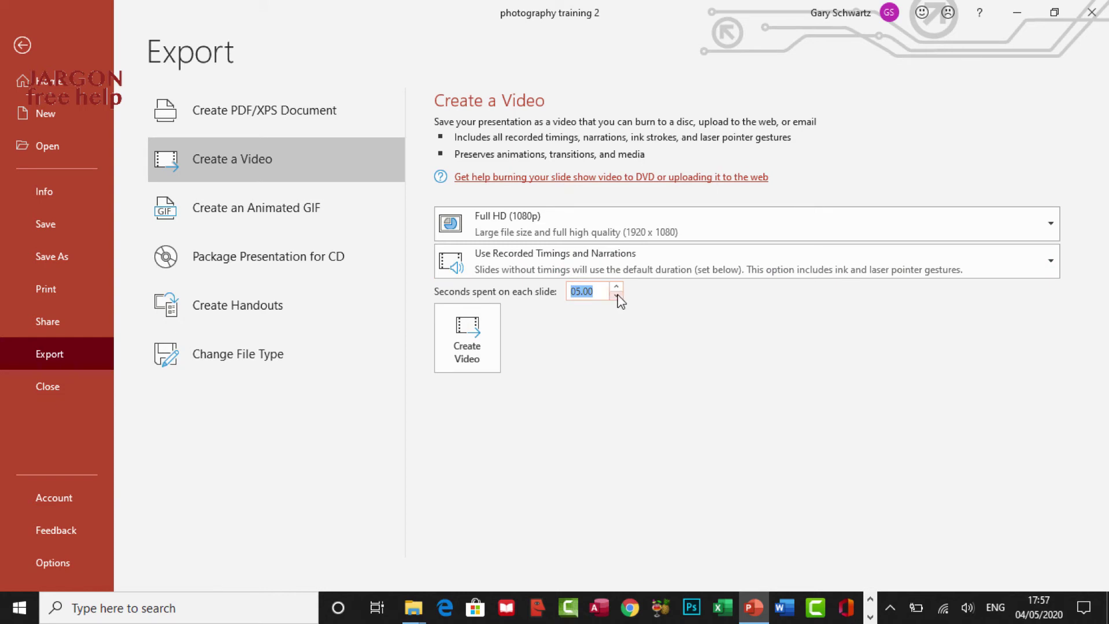
{"action": "type", "text": "4"}
{"action": "left_click", "coordinate": [566, 329]}
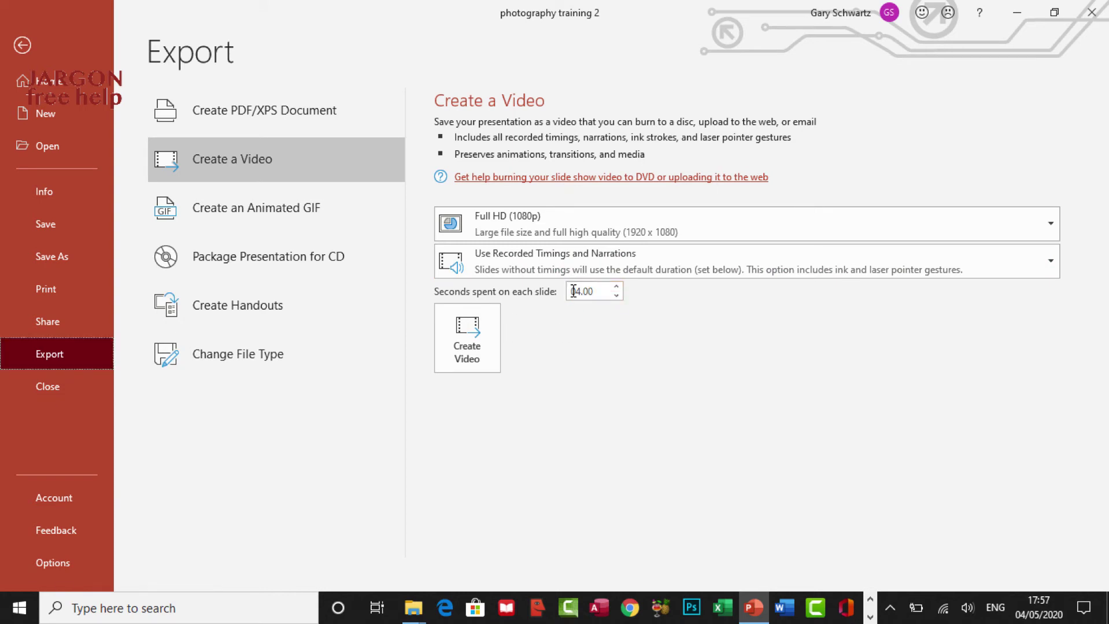
{"action": "double_click", "coordinate": [590, 291]}
{"action": "left_click", "coordinate": [600, 290]}
{"action": "key", "text": "BackSpace"}
{"action": "key", "text": "BackSpace"}
{"action": "key", "text": "BackSpace"}
{"action": "type", "text": ".50"}
{"action": "left_click", "coordinate": [588, 324]}
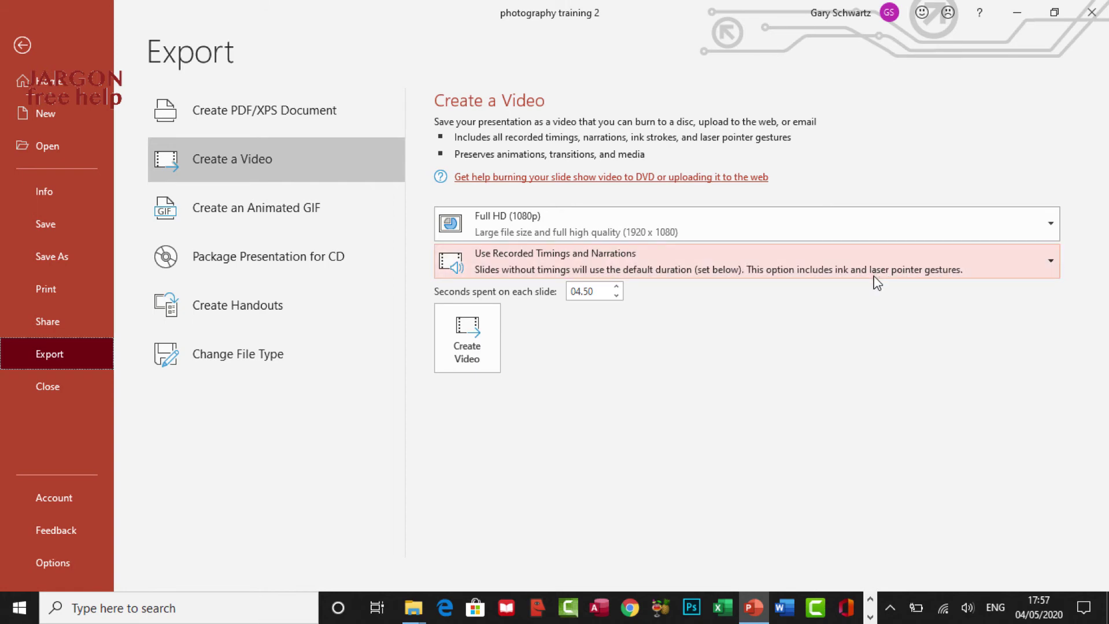
Create the video as MPEG-4 'photography training 2' in the Videos folder on FastStick20 (E:).
{"action": "left_click", "coordinate": [473, 339]}
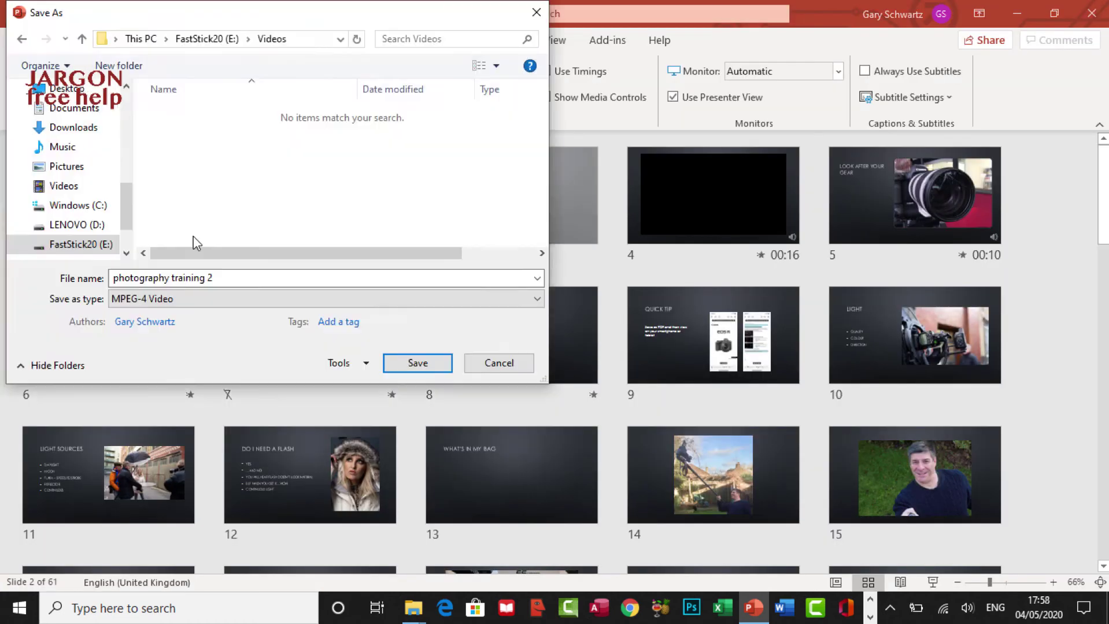
{"action": "left_click", "coordinate": [268, 301]}
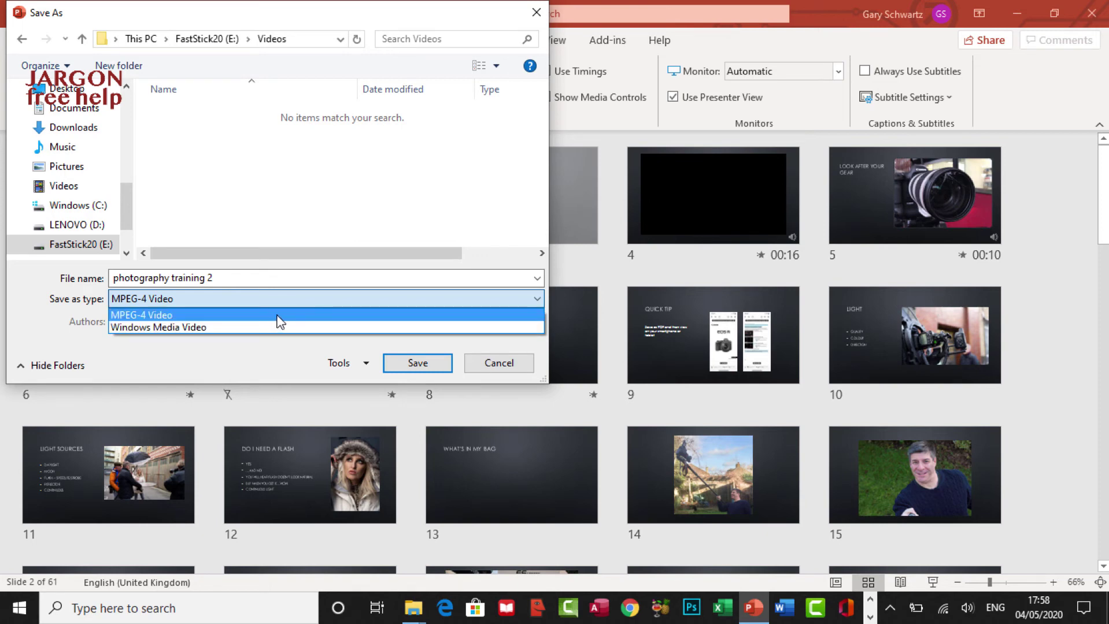
{"action": "left_click", "coordinate": [277, 315]}
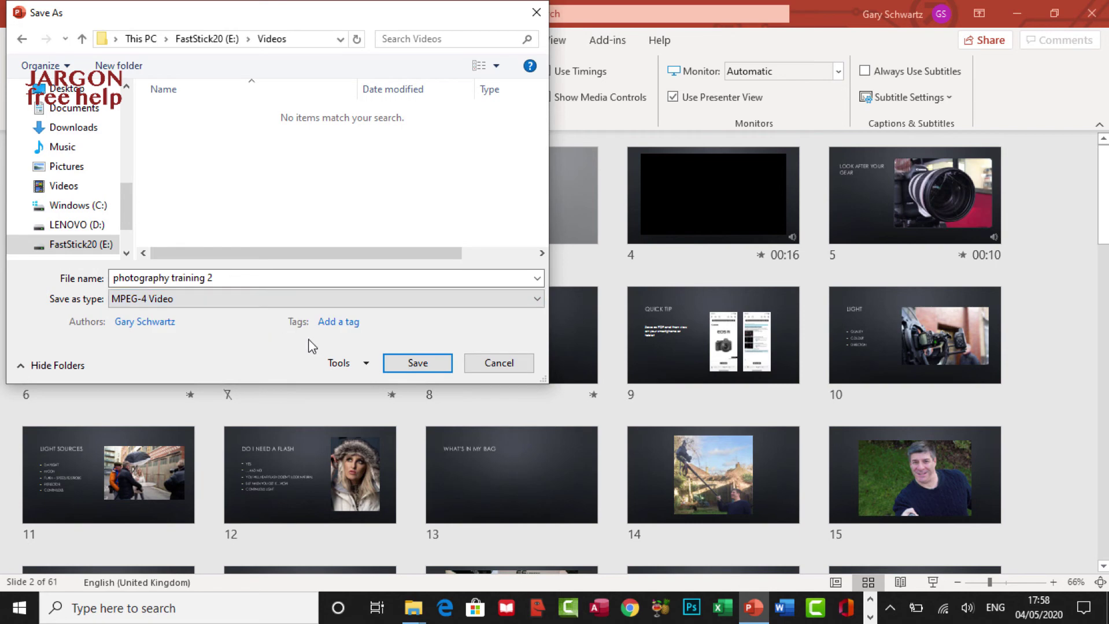
{"action": "left_click", "coordinate": [426, 365]}
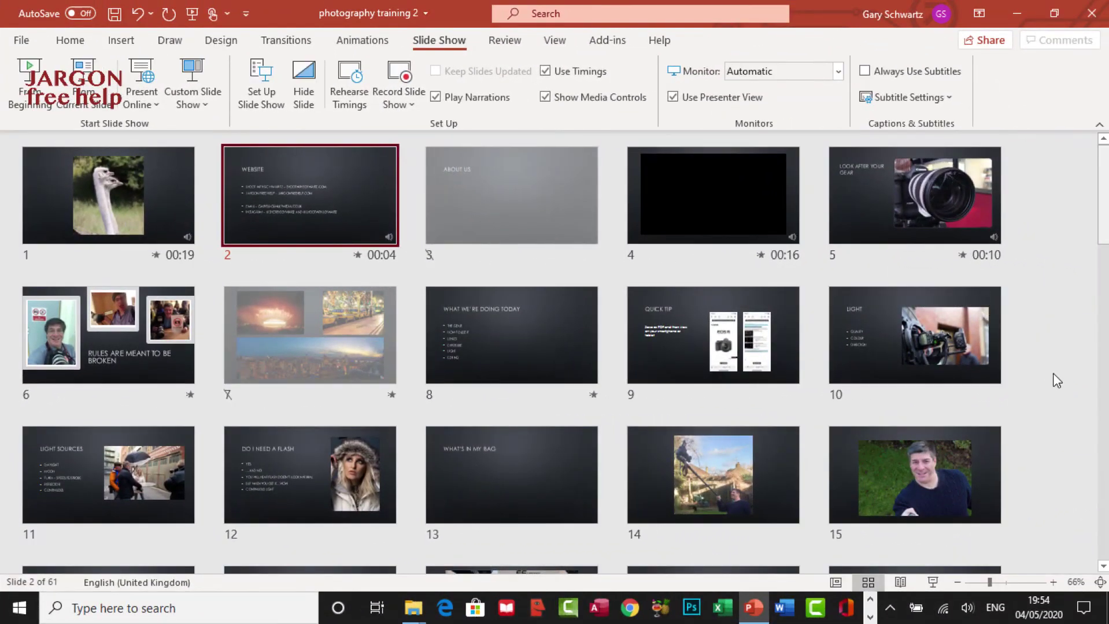
Bring forward the Videos folder window and open the exported 'photography training 2' MP4.
{"action": "left_click", "coordinate": [1087, 375]}
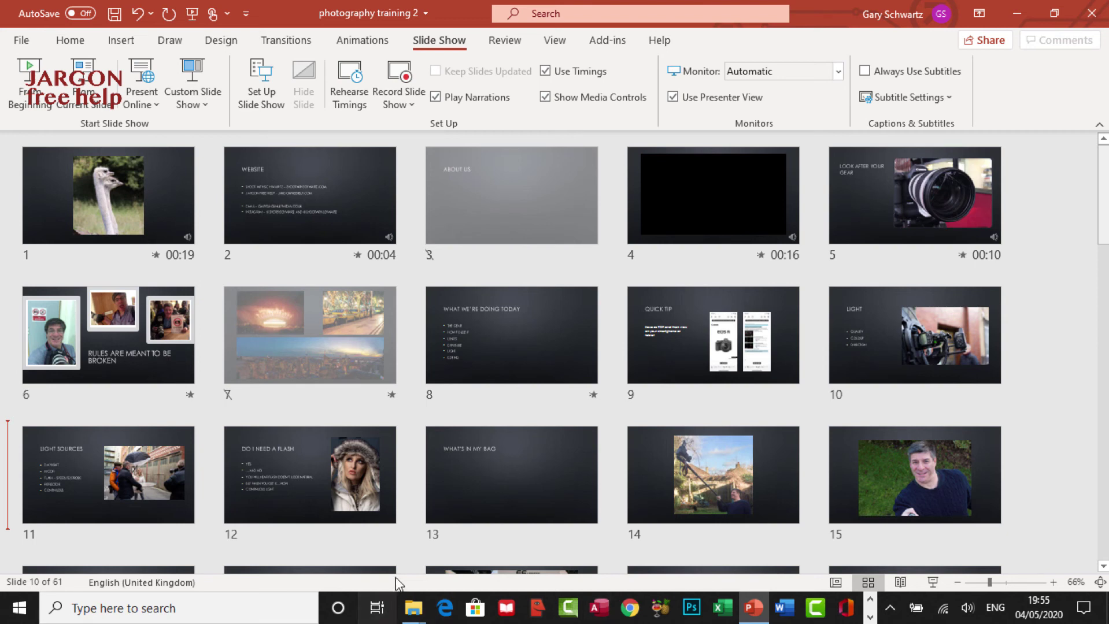
{"action": "mouse_move", "coordinate": [411, 608]}
{"action": "left_click", "coordinate": [364, 574]}
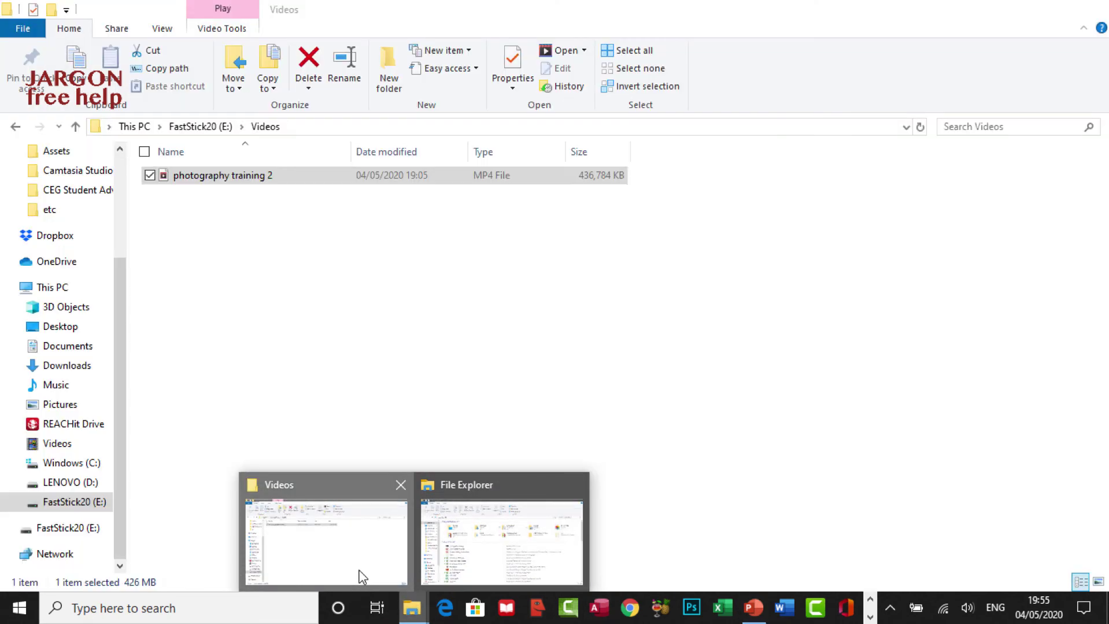
{"action": "double_click", "coordinate": [226, 175]}
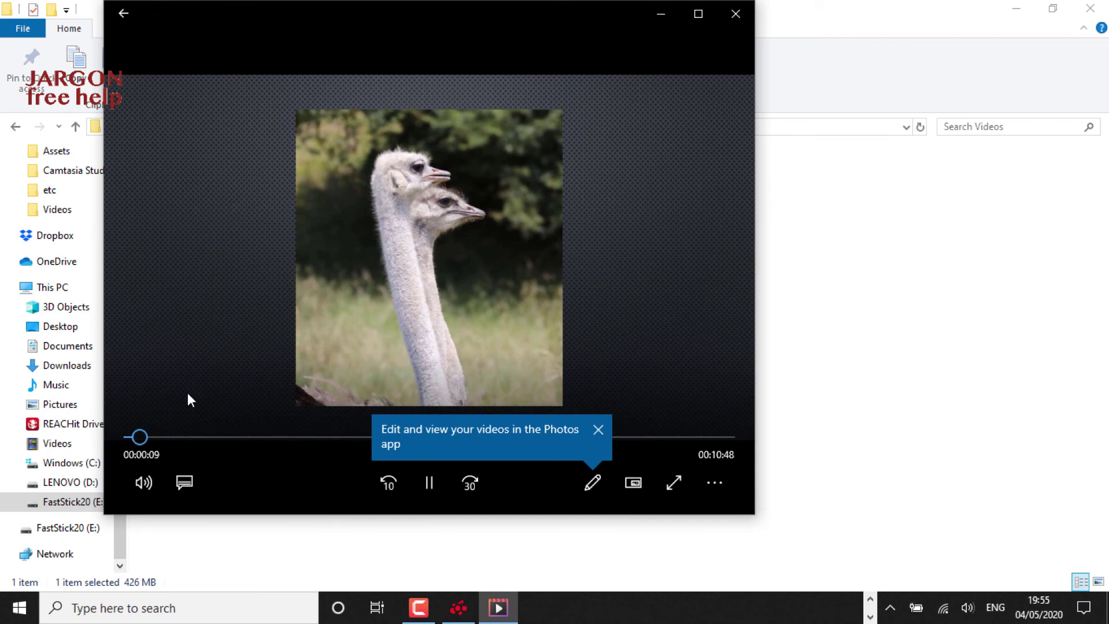
Scrub the video to about two minutes and back to 36 seconds, then close it and return to PowerPoint.
{"action": "left_click_drag", "start_coordinate": [141, 437], "coordinate": [266, 435]}
{"action": "left_click", "coordinate": [599, 428]}
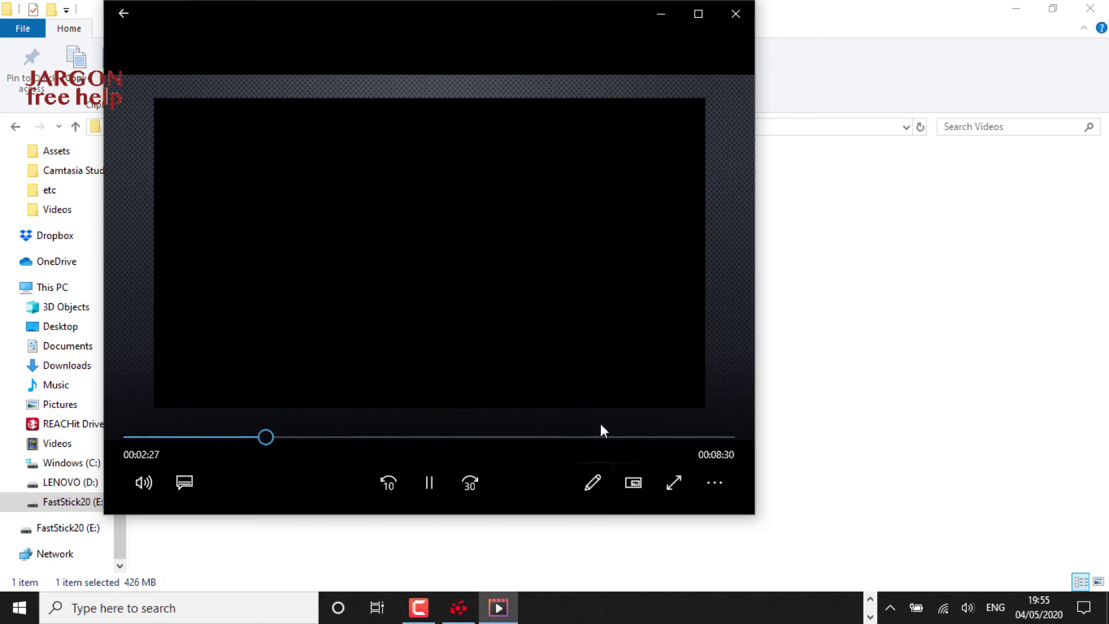
{"action": "left_click_drag", "start_coordinate": [271, 436], "coordinate": [164, 434]}
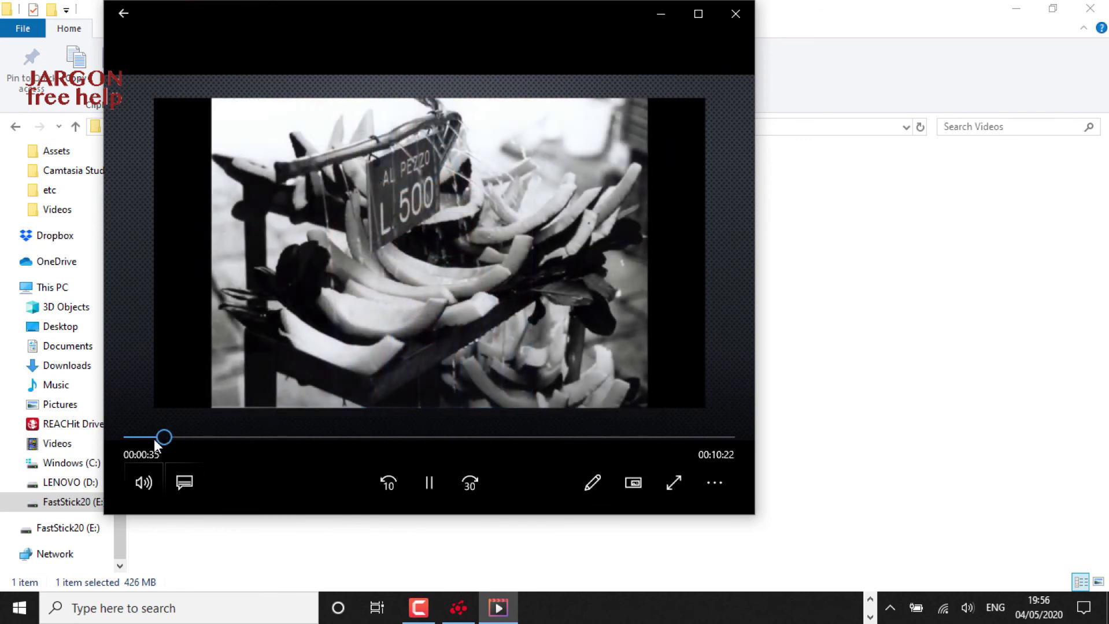
{"action": "left_click", "coordinate": [740, 17]}
{"action": "left_click", "coordinate": [754, 608]}
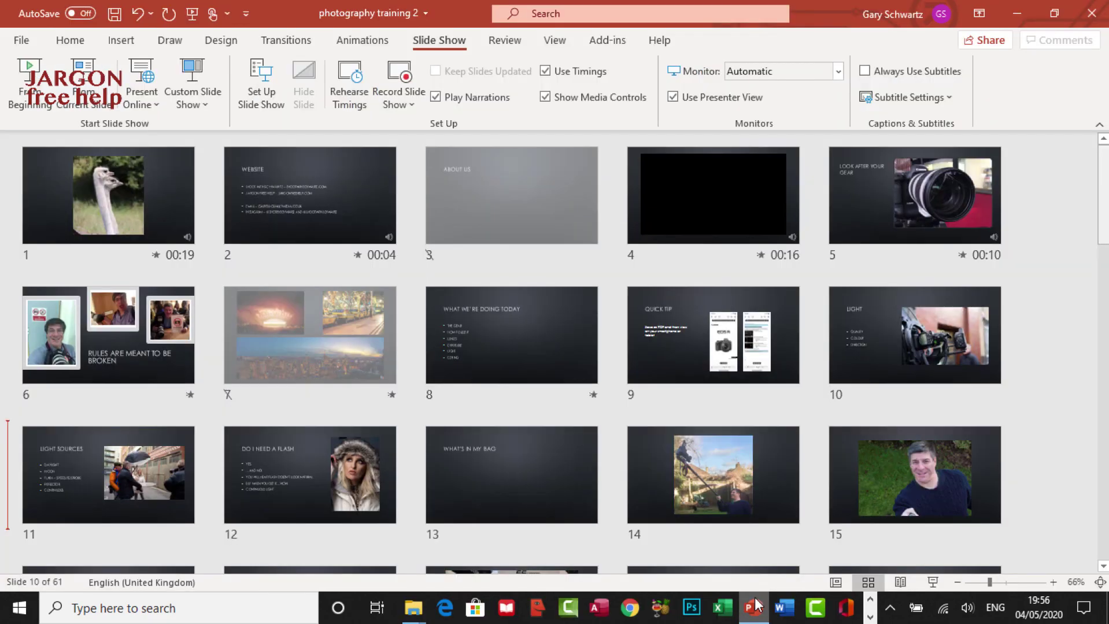